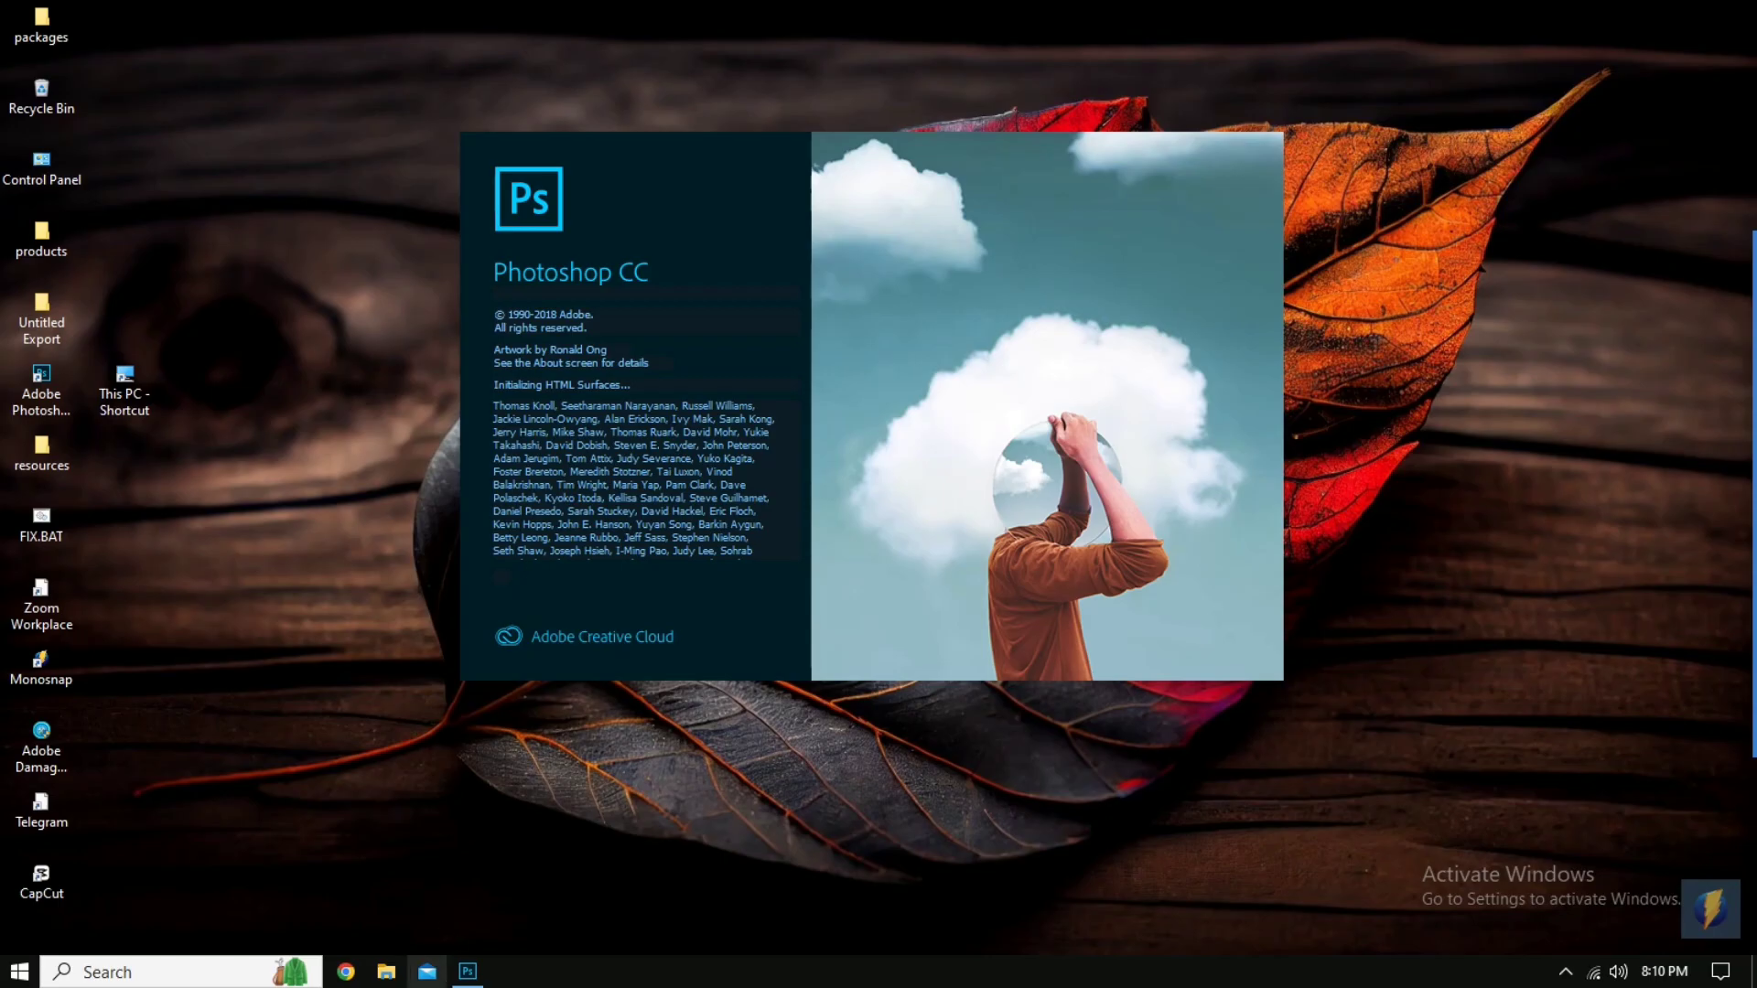
# Duplicate the Background layer of the bridal portrait and start the Camera Raw Filter on the copy.
pyautogui.moveTo(472, 972)
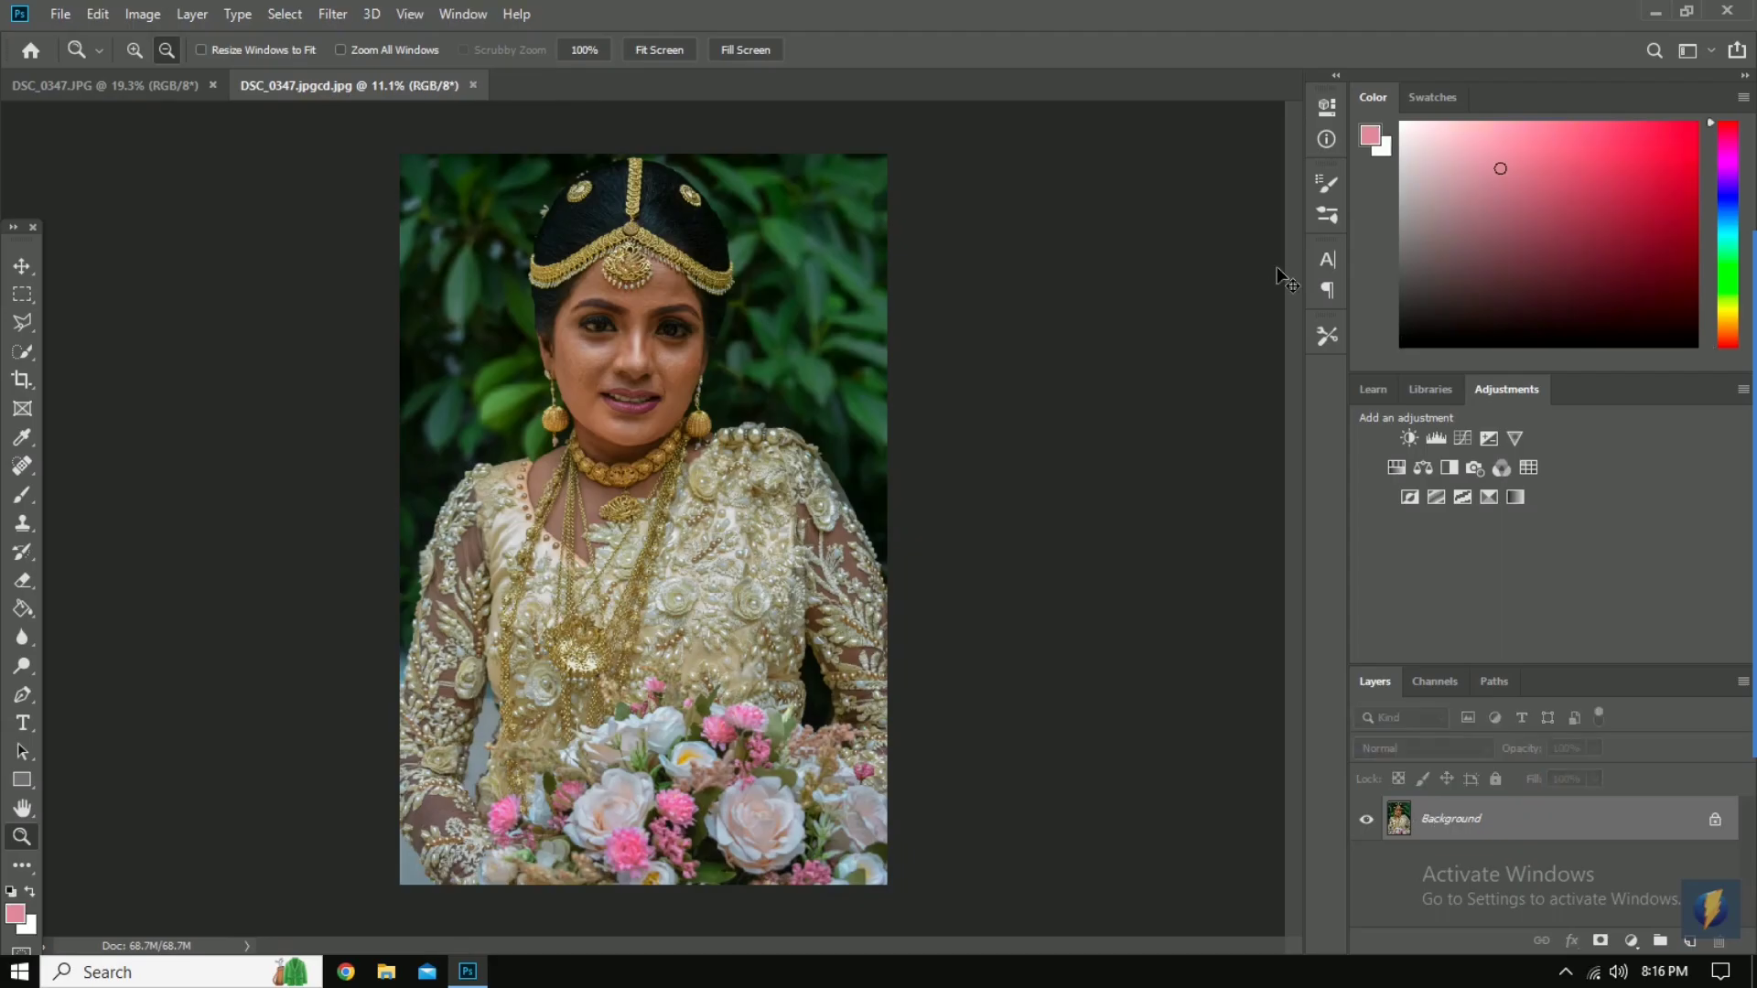
pyautogui.moveTo(1605, 839); pyautogui.dragTo(1688, 942)
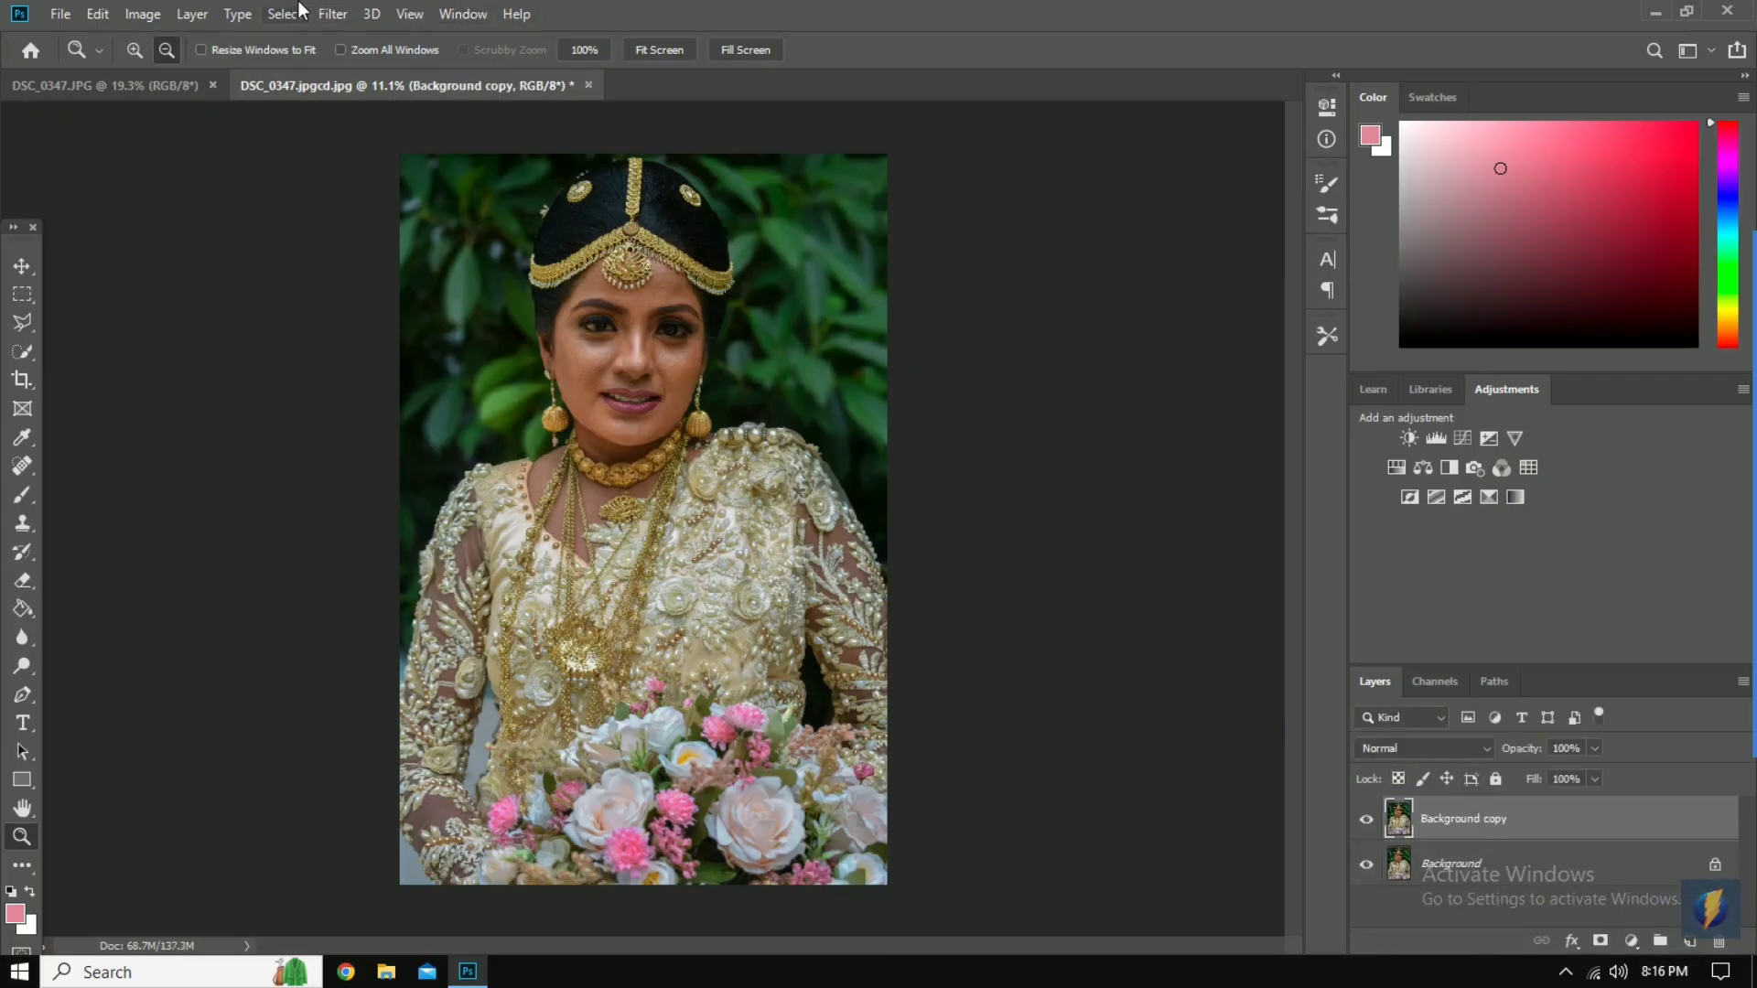
pyautogui.click(332, 14)
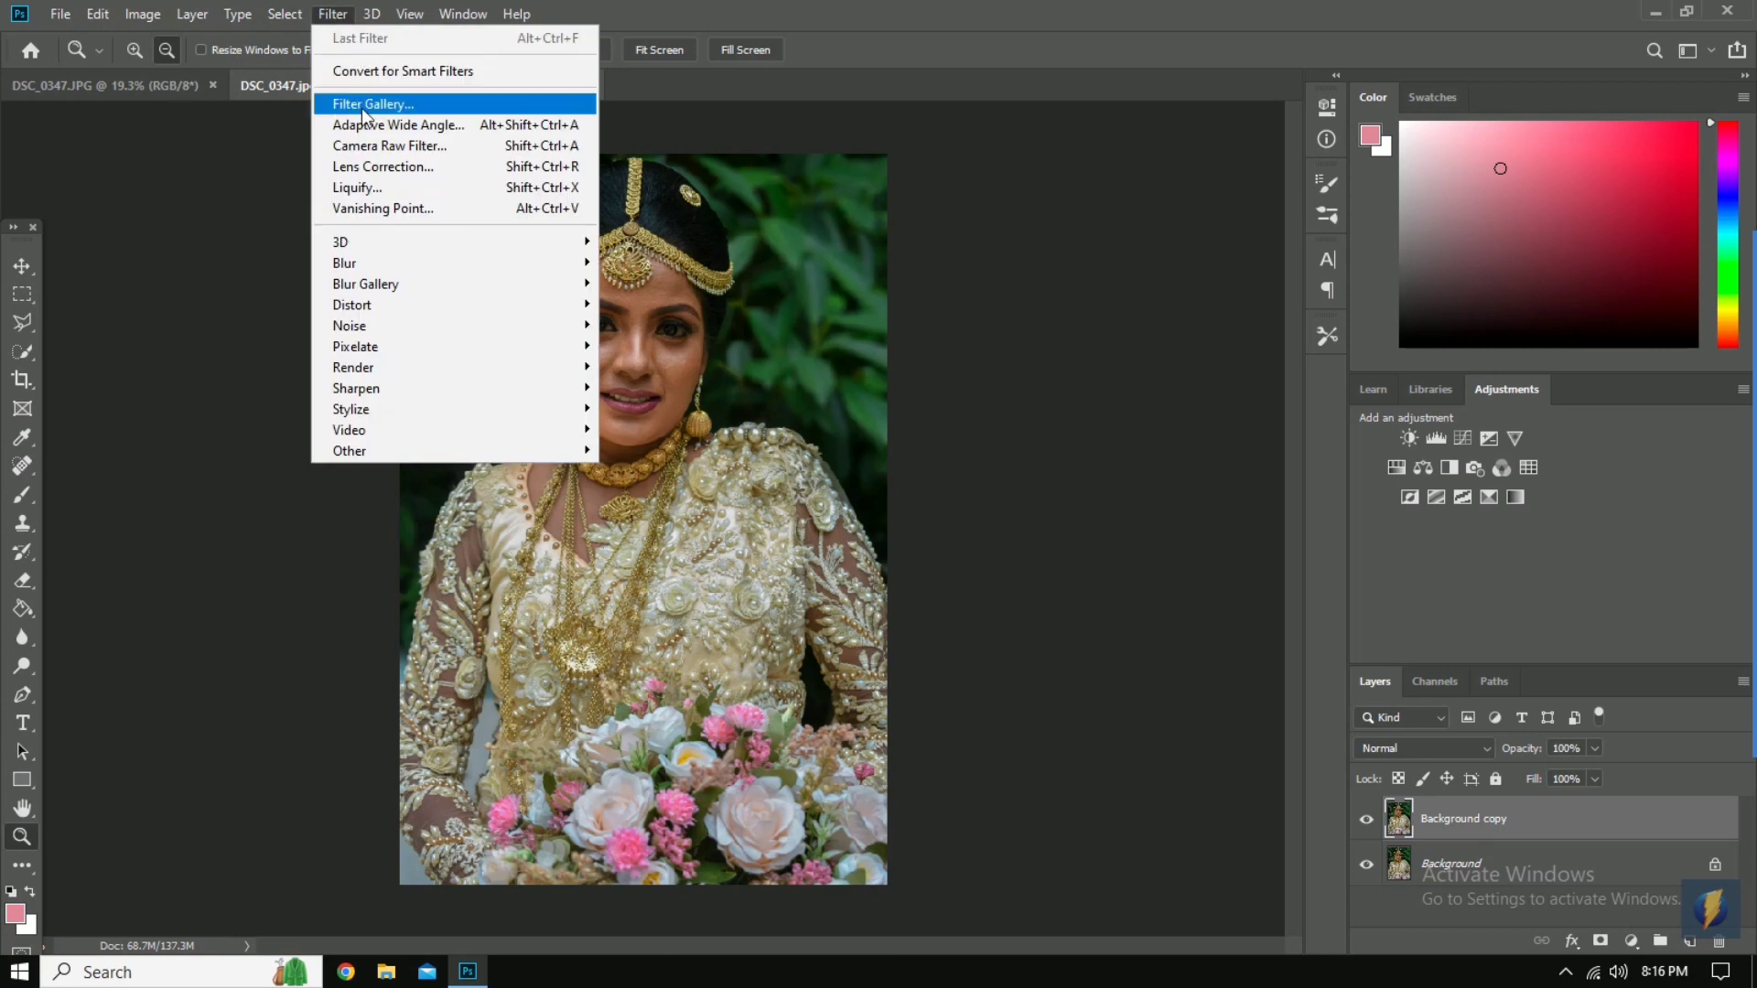
pyautogui.click(422, 145)
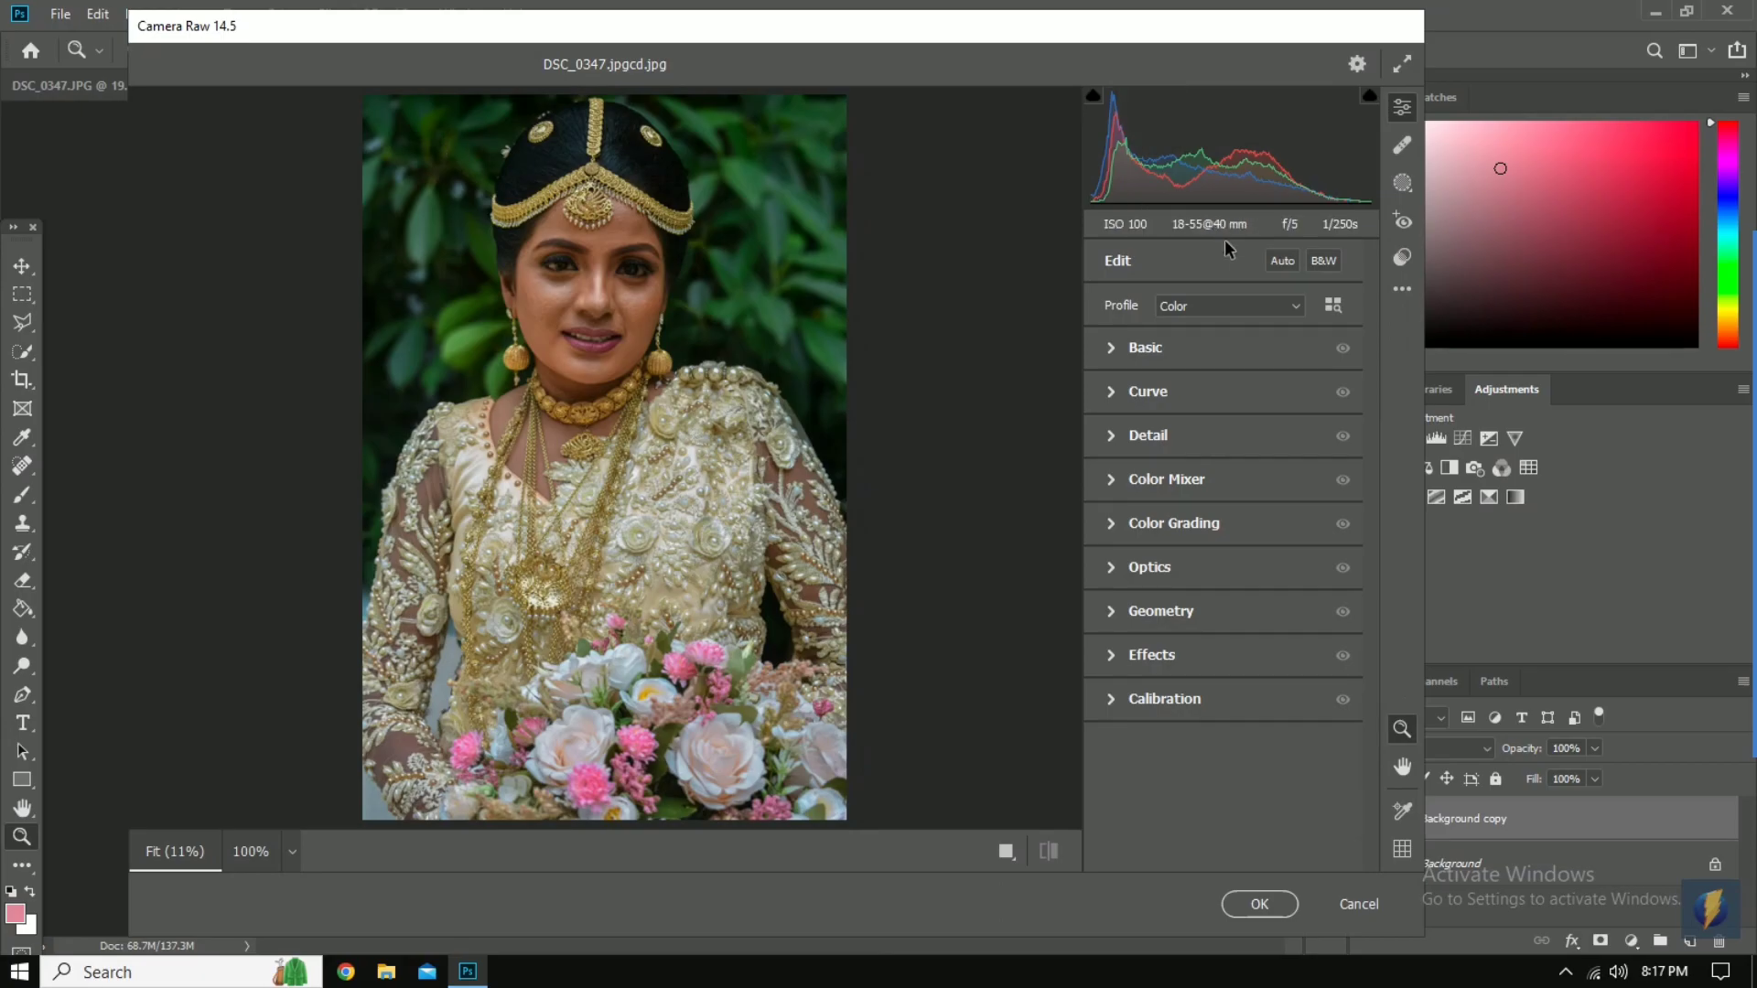
# In the Basic adjustments, set Temperature to -15, Tint to +8 and Exposure to +0.15.
pyautogui.click(1188, 348)
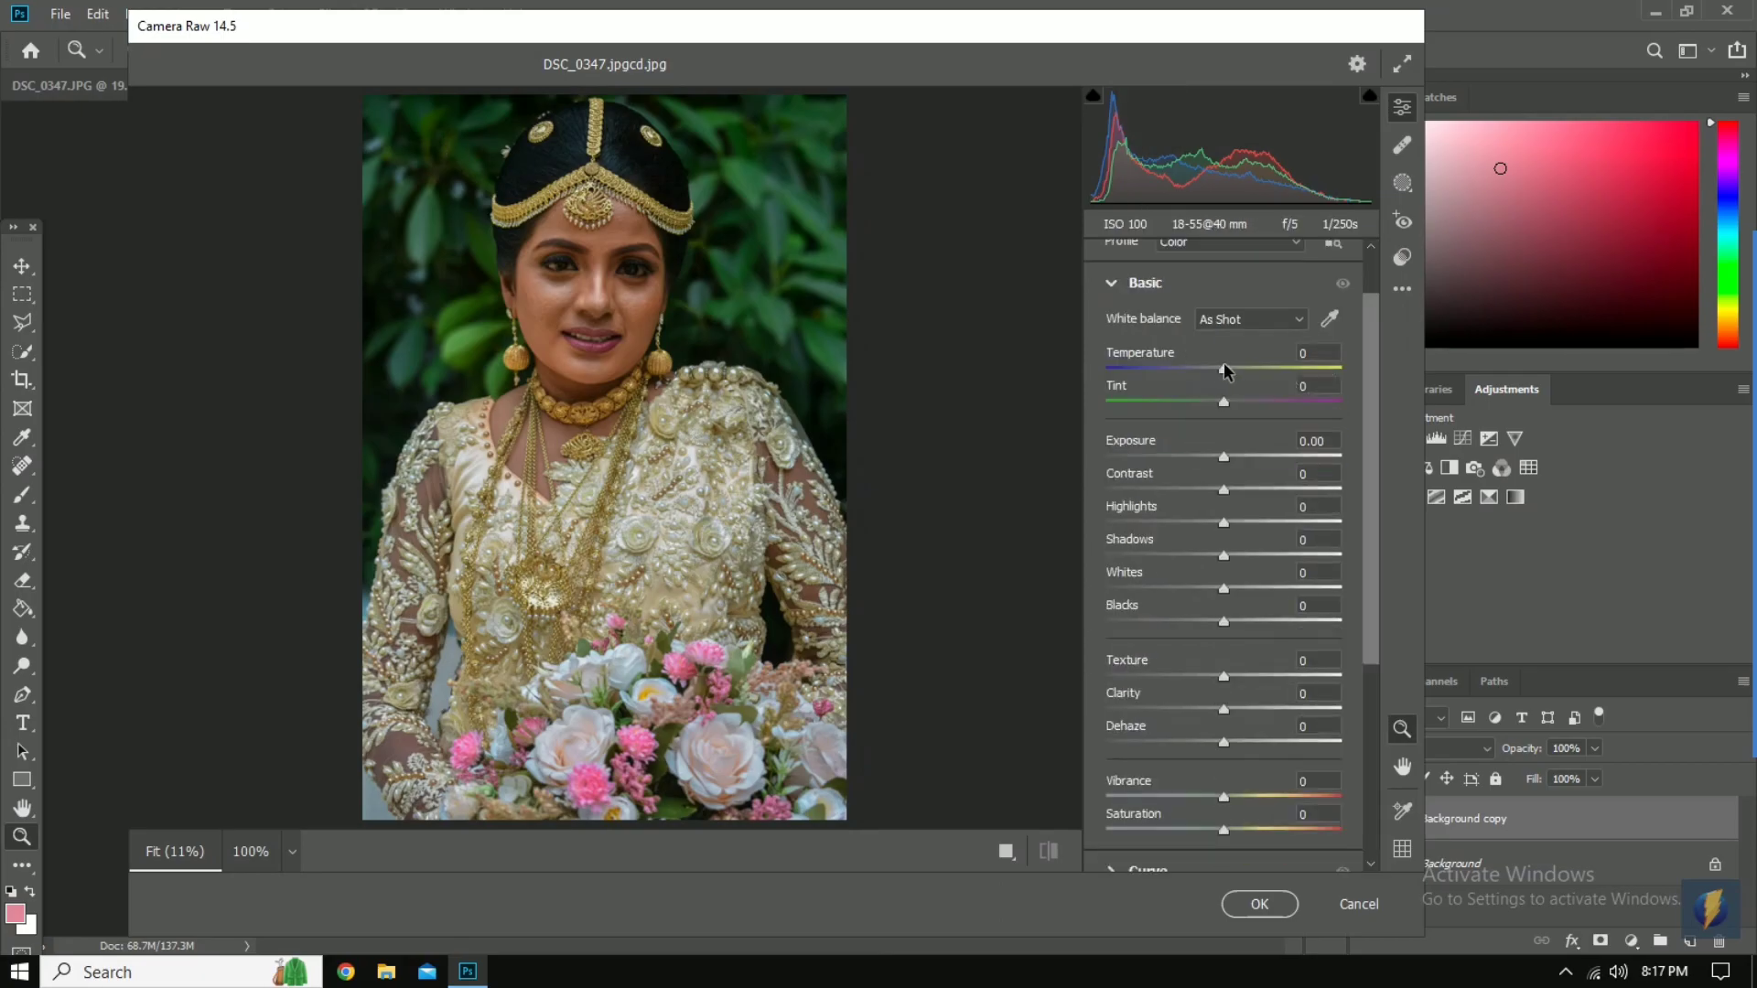
pyautogui.moveTo(1226, 370)
pyautogui.mouseDown()
pyautogui.moveTo(1192, 374)
pyautogui.moveTo(1234, 369)
pyautogui.moveTo(1206, 369)
pyautogui.mouseUp()
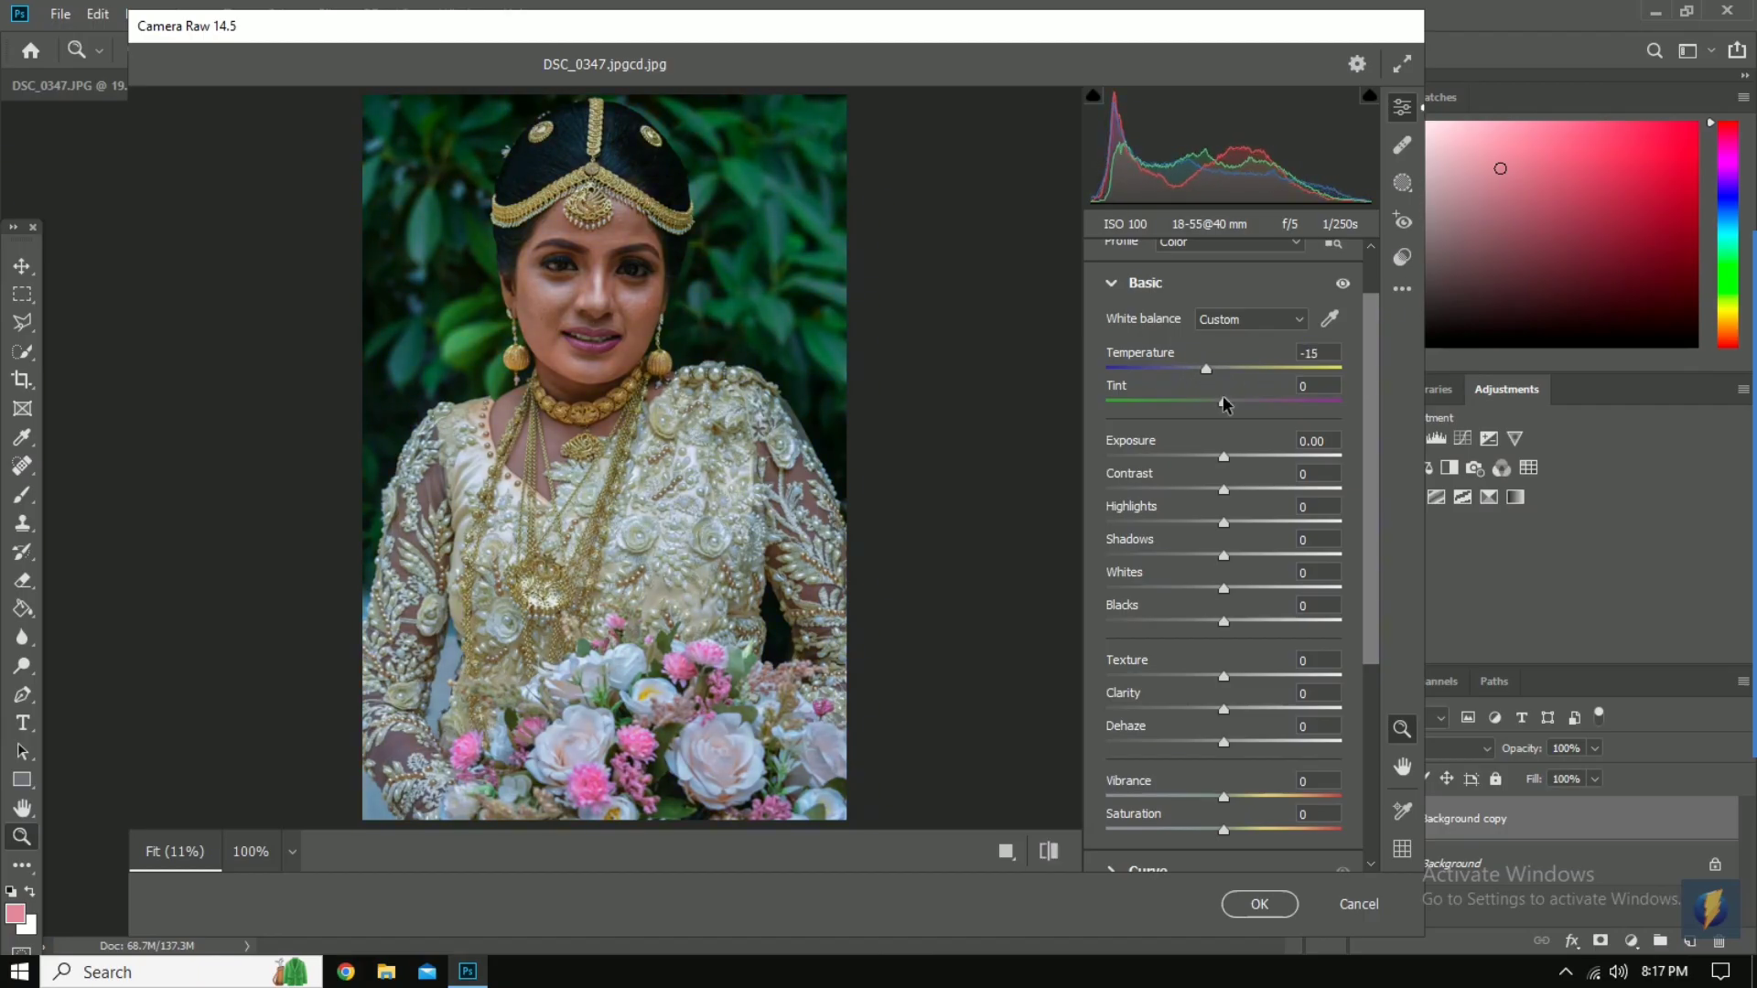
pyautogui.moveTo(1223, 400); pyautogui.dragTo(1233, 396)
pyautogui.moveTo(1225, 462)
pyautogui.mouseDown()
pyautogui.moveTo(1192, 459)
pyautogui.moveTo(1234, 450)
pyautogui.mouseUp()
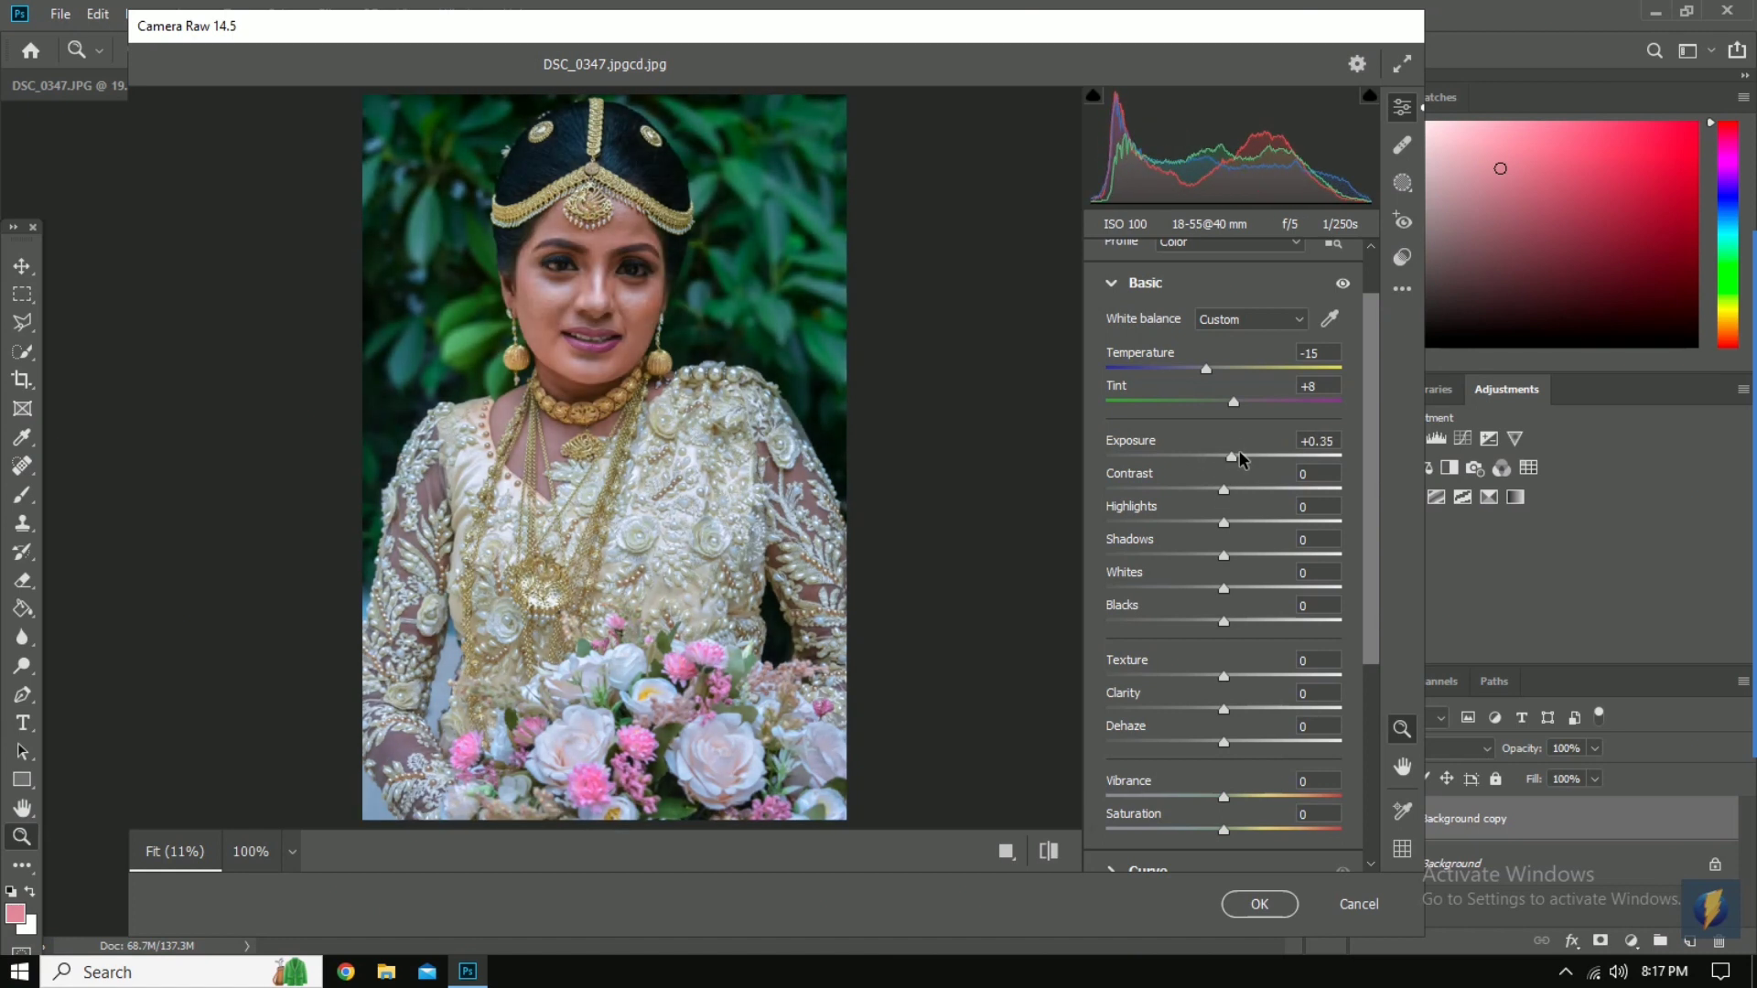
pyautogui.moveTo(1231, 455); pyautogui.dragTo(1226, 456)
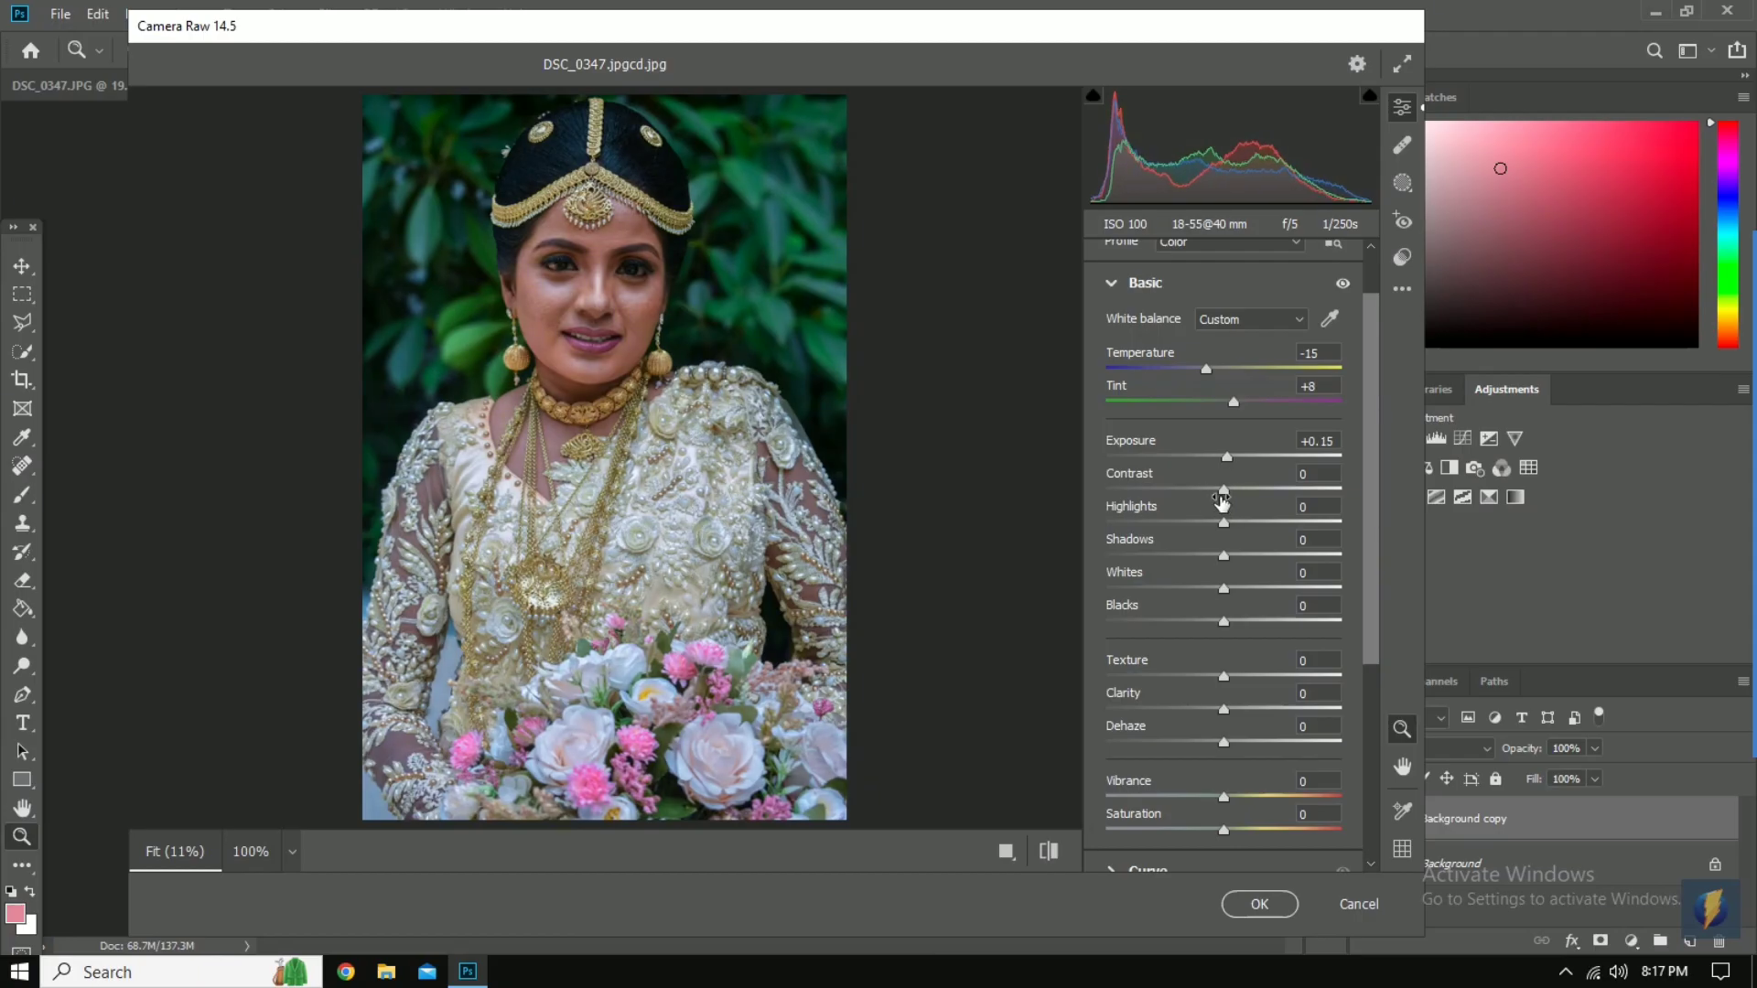
# Set Contrast to -8, Highlights to +34 and Shadows to +30 in the Basic adjustments.
pyautogui.moveTo(1224, 497)
pyautogui.mouseDown()
pyautogui.moveTo(1180, 495)
pyautogui.moveTo(1270, 495)
pyautogui.moveTo(1157, 492)
pyautogui.moveTo(1270, 482)
pyautogui.moveTo(1215, 489)
pyautogui.mouseUp()
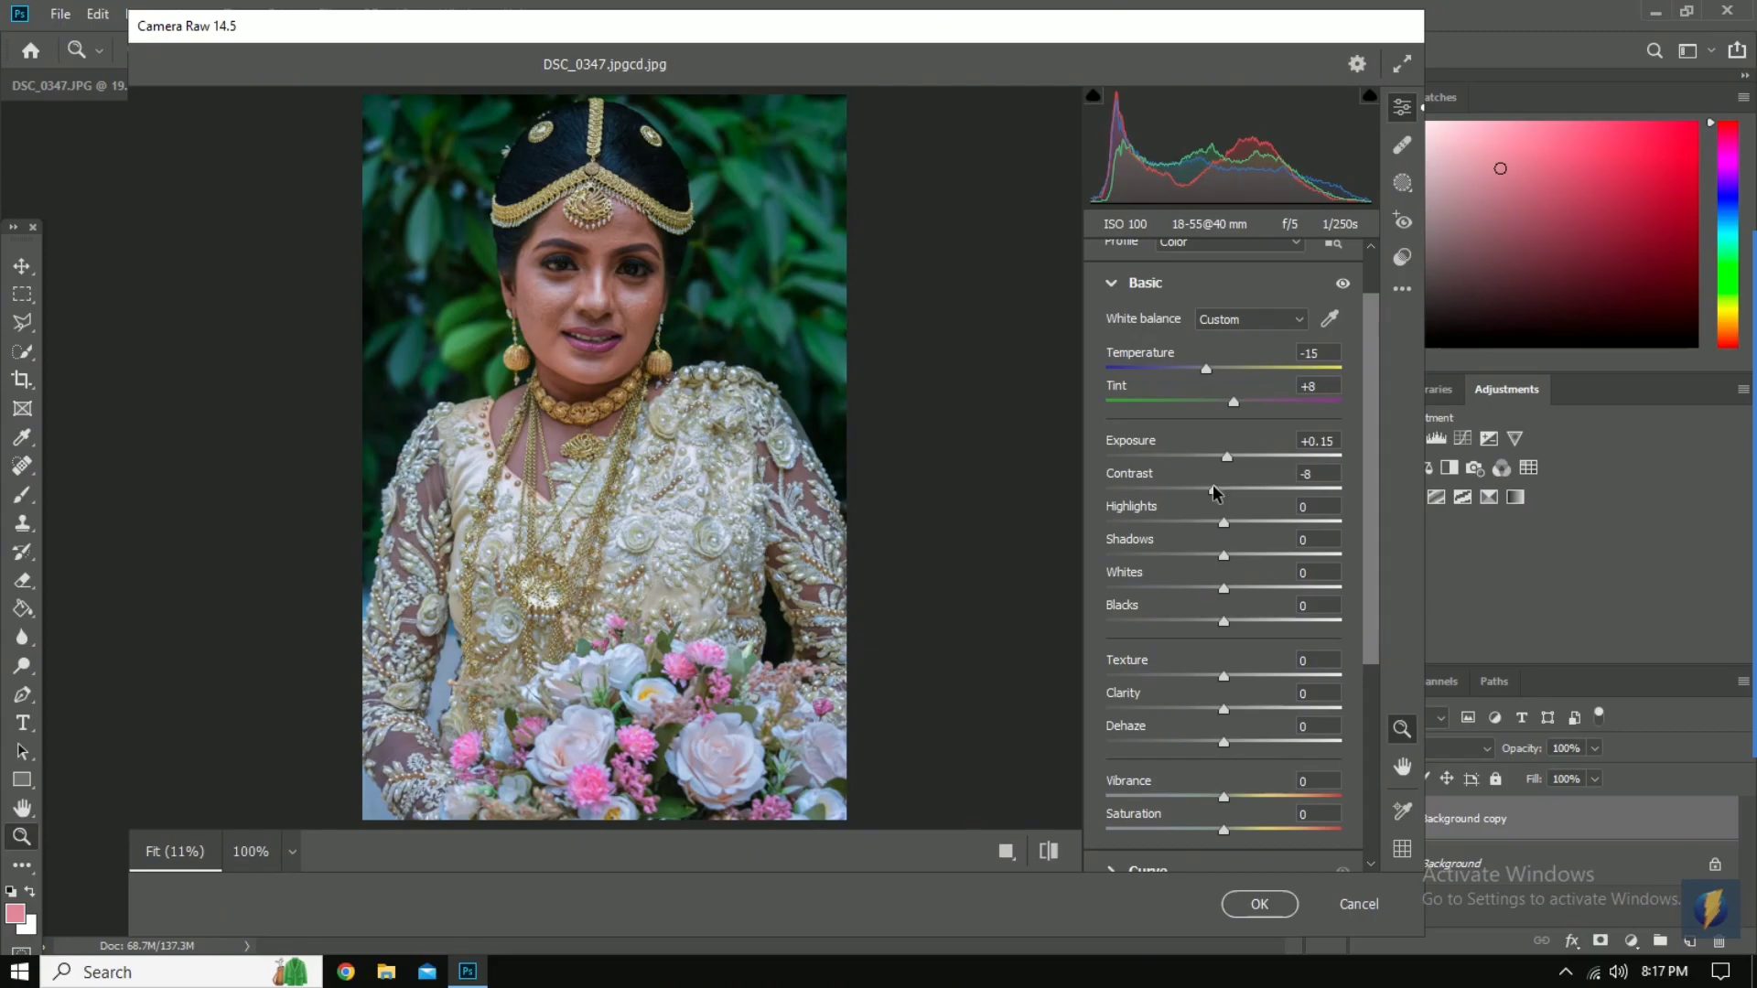
pyautogui.moveTo(1226, 526); pyautogui.dragTo(1318, 436)
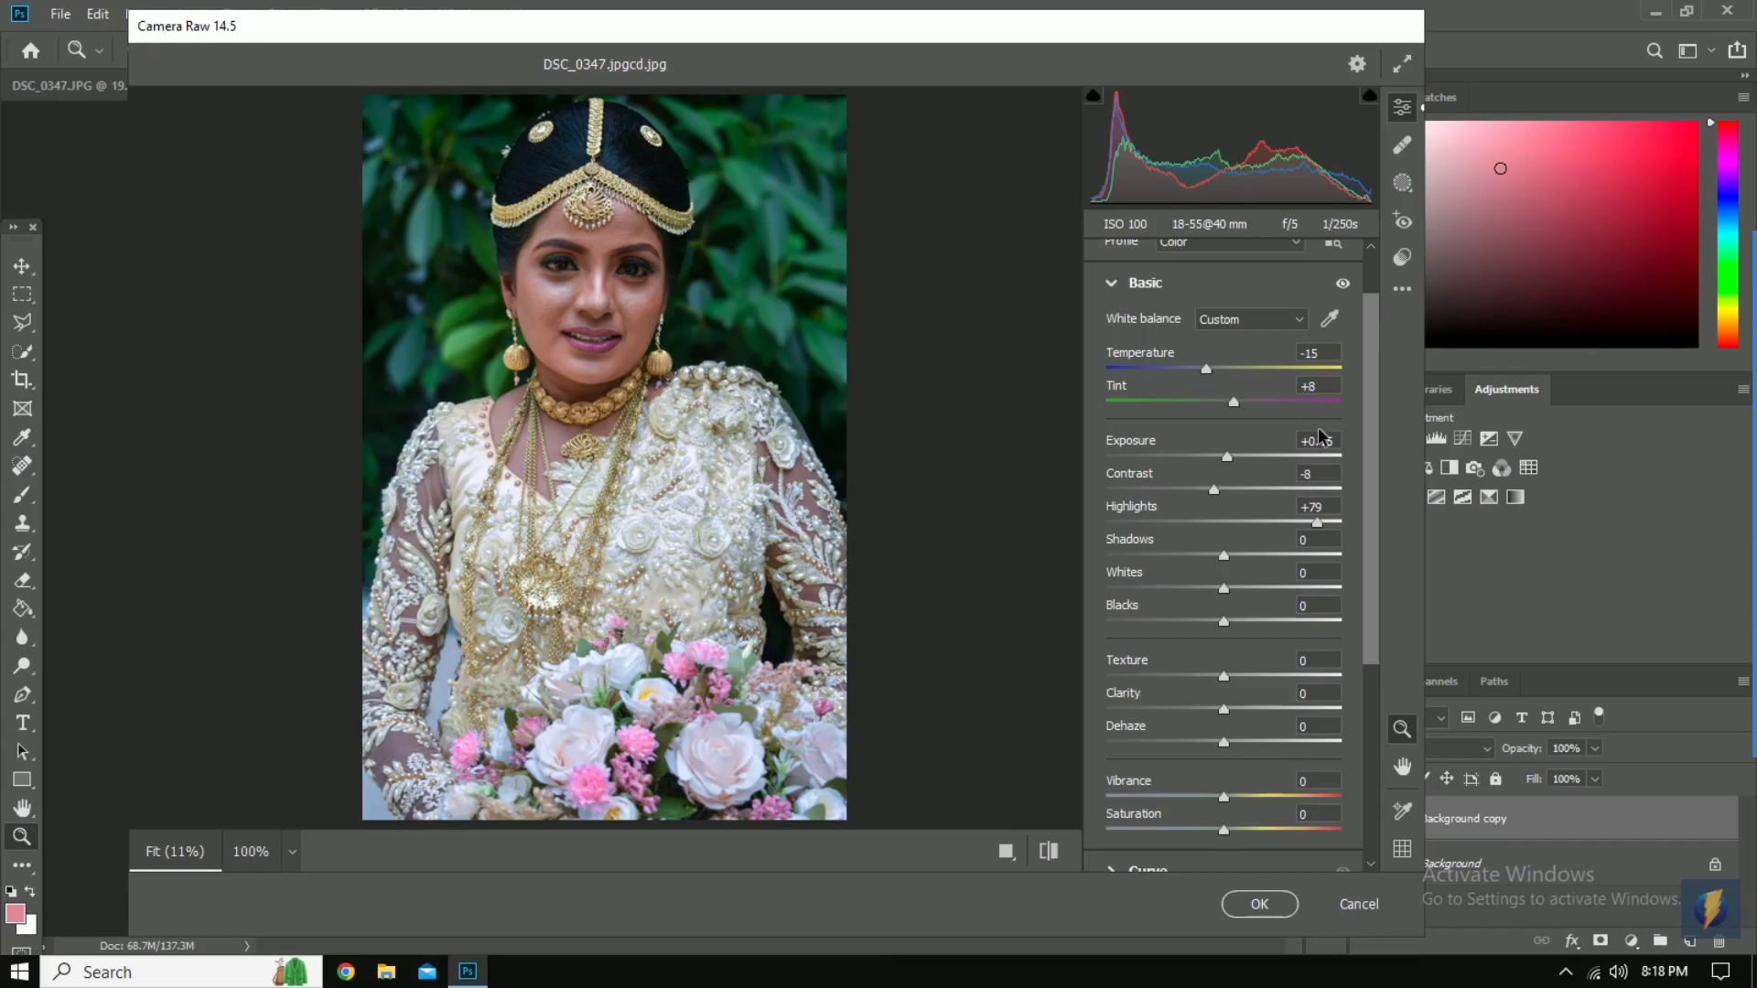
pyautogui.moveTo(1321, 436); pyautogui.dragTo(1265, 419)
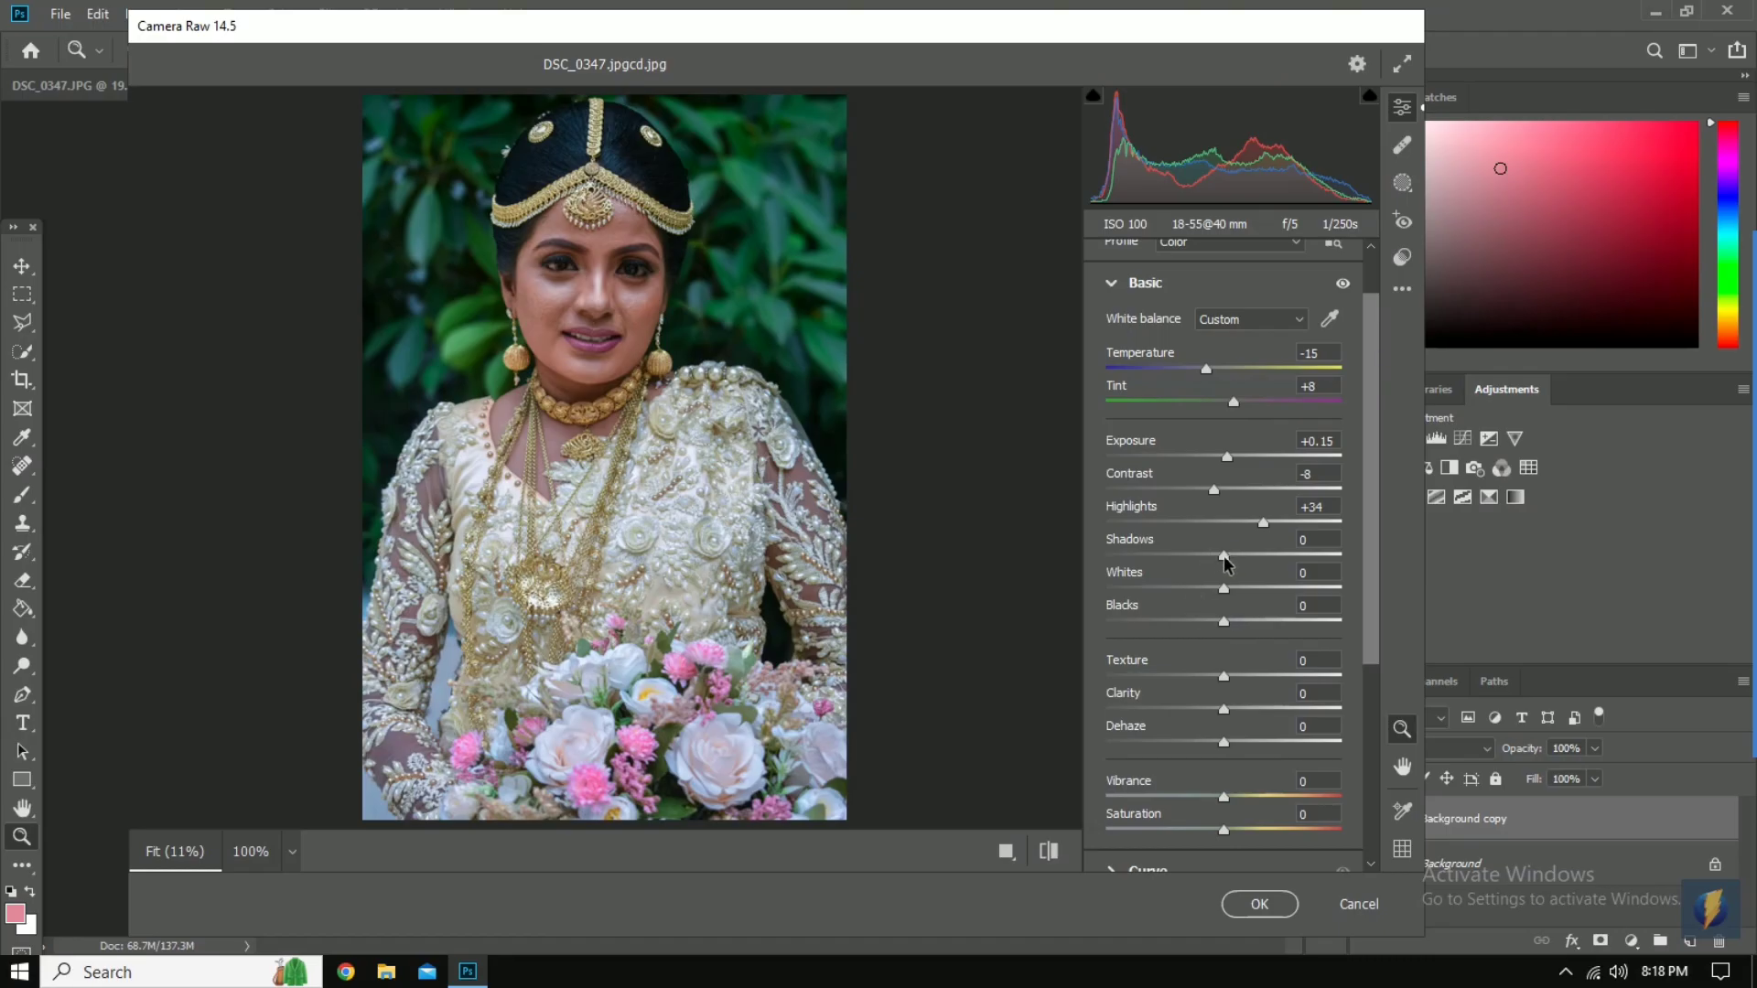
pyautogui.moveTo(1224, 556); pyautogui.dragTo(1280, 537)
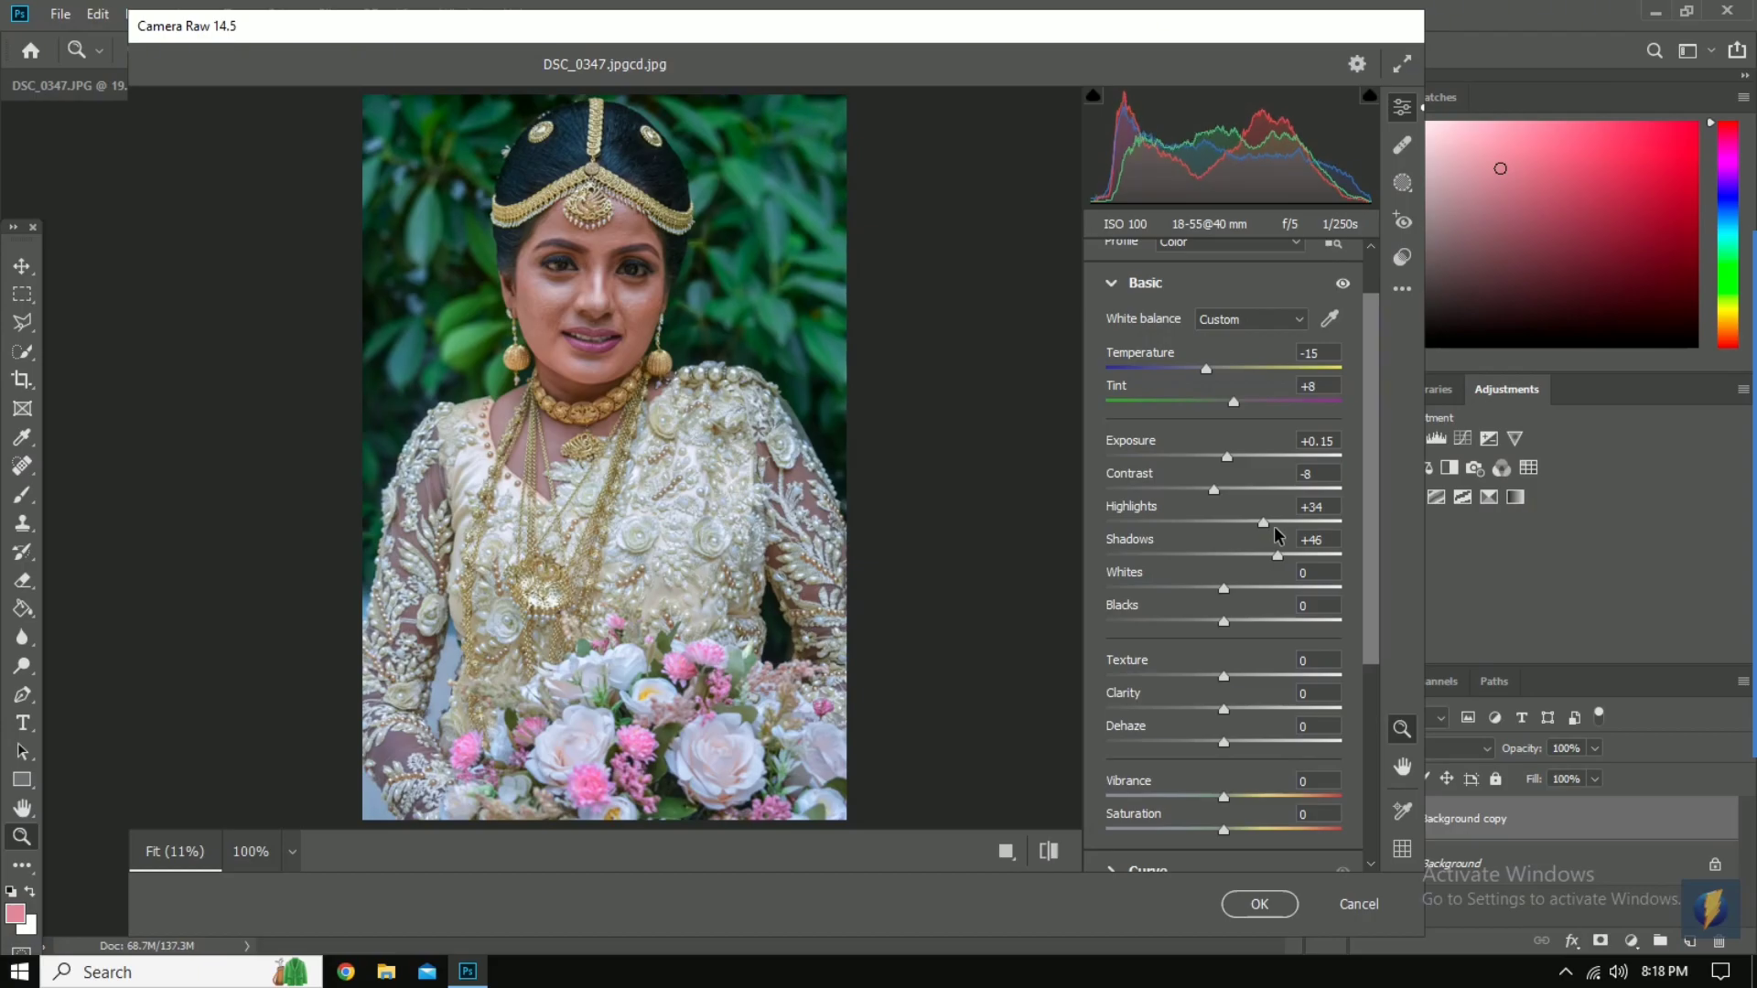
pyautogui.moveTo(1278, 536); pyautogui.dragTo(1260, 525)
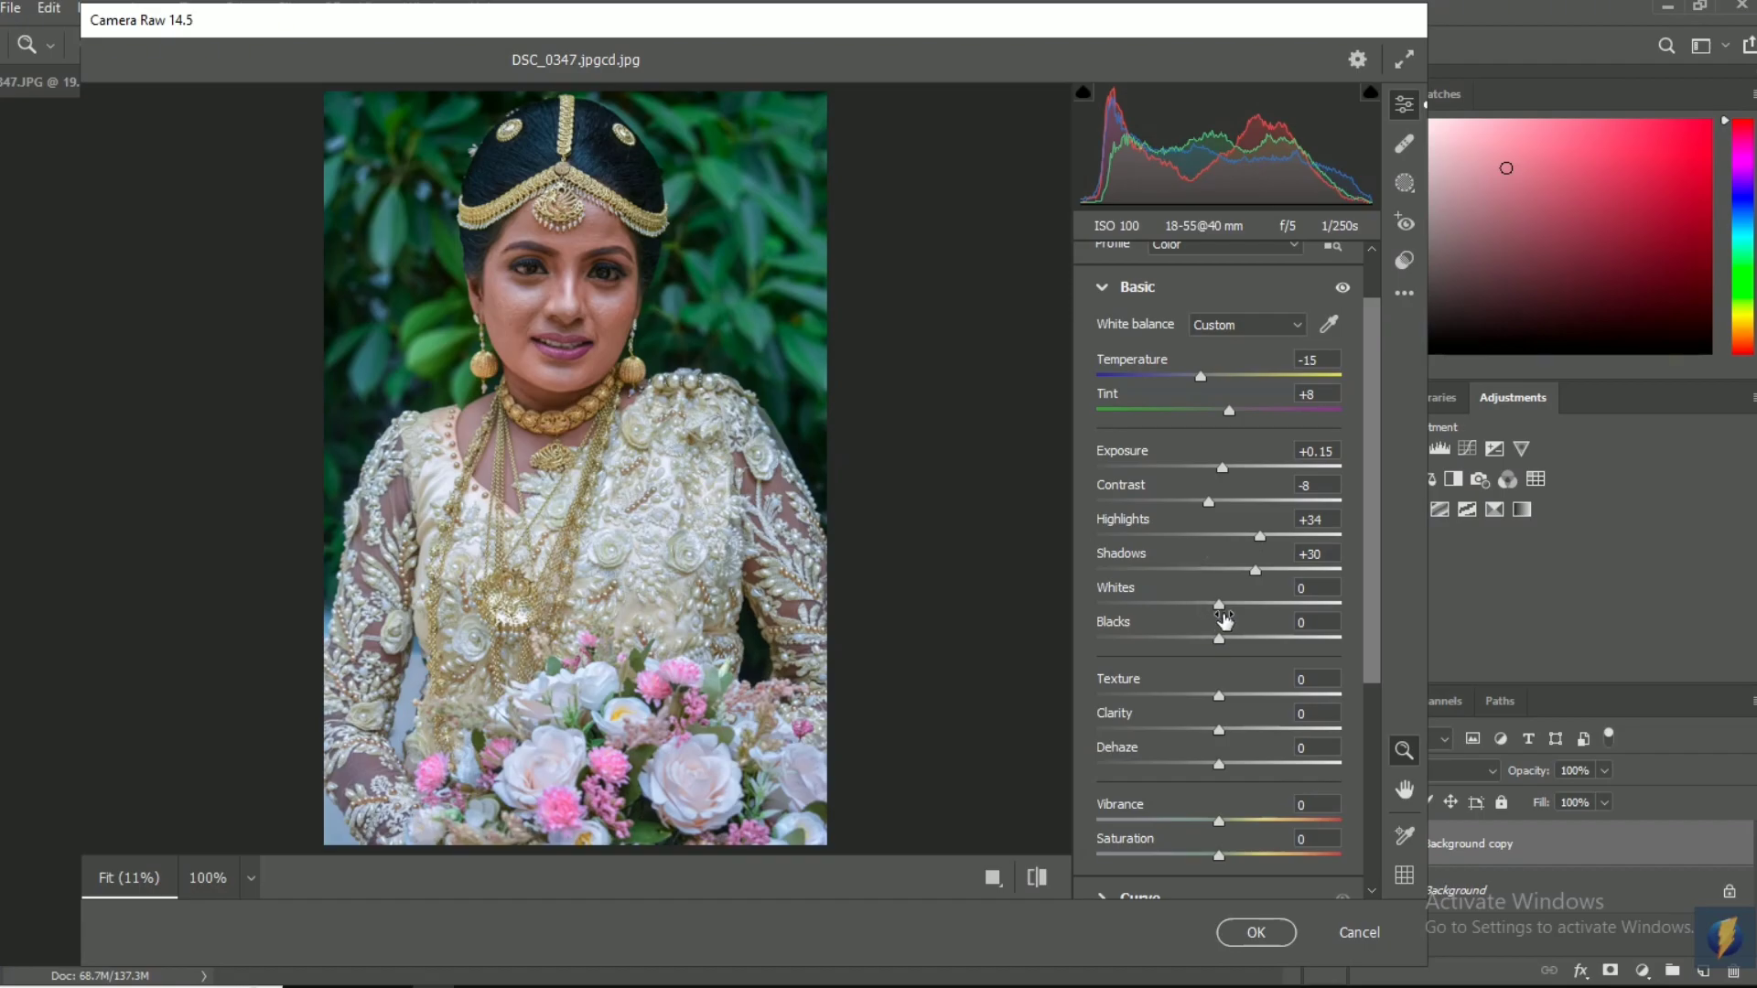
# Set Whites to -60, Blacks to +5, Texture to -6, Clarity to -8 and Dehaze to -5.
pyautogui.moveTo(1216, 606); pyautogui.dragTo(1199, 703)
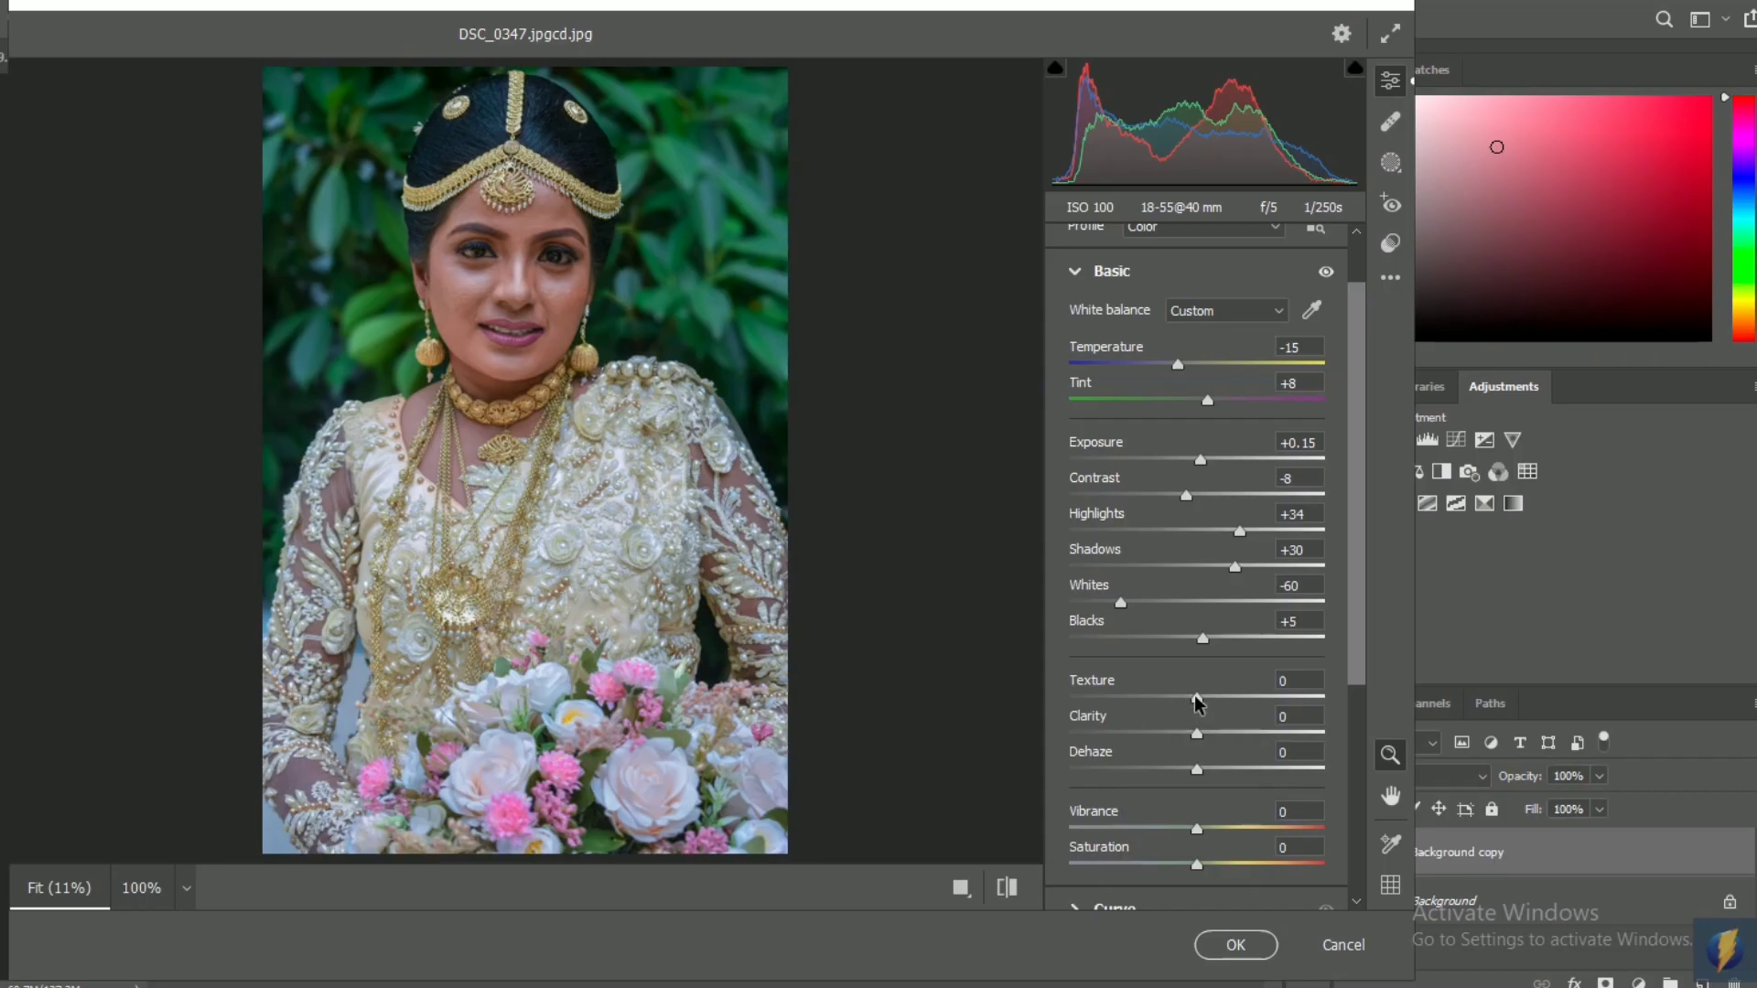
pyautogui.moveTo(1194, 703)
pyautogui.mouseDown()
pyautogui.moveTo(1120, 700)
pyautogui.moveTo(1325, 702)
pyautogui.moveTo(1190, 702)
pyautogui.mouseUp()
pyautogui.moveTo(1196, 734)
pyautogui.mouseDown()
pyautogui.moveTo(1172, 732)
pyautogui.moveTo(1256, 738)
pyautogui.moveTo(1187, 743)
pyautogui.mouseUp()
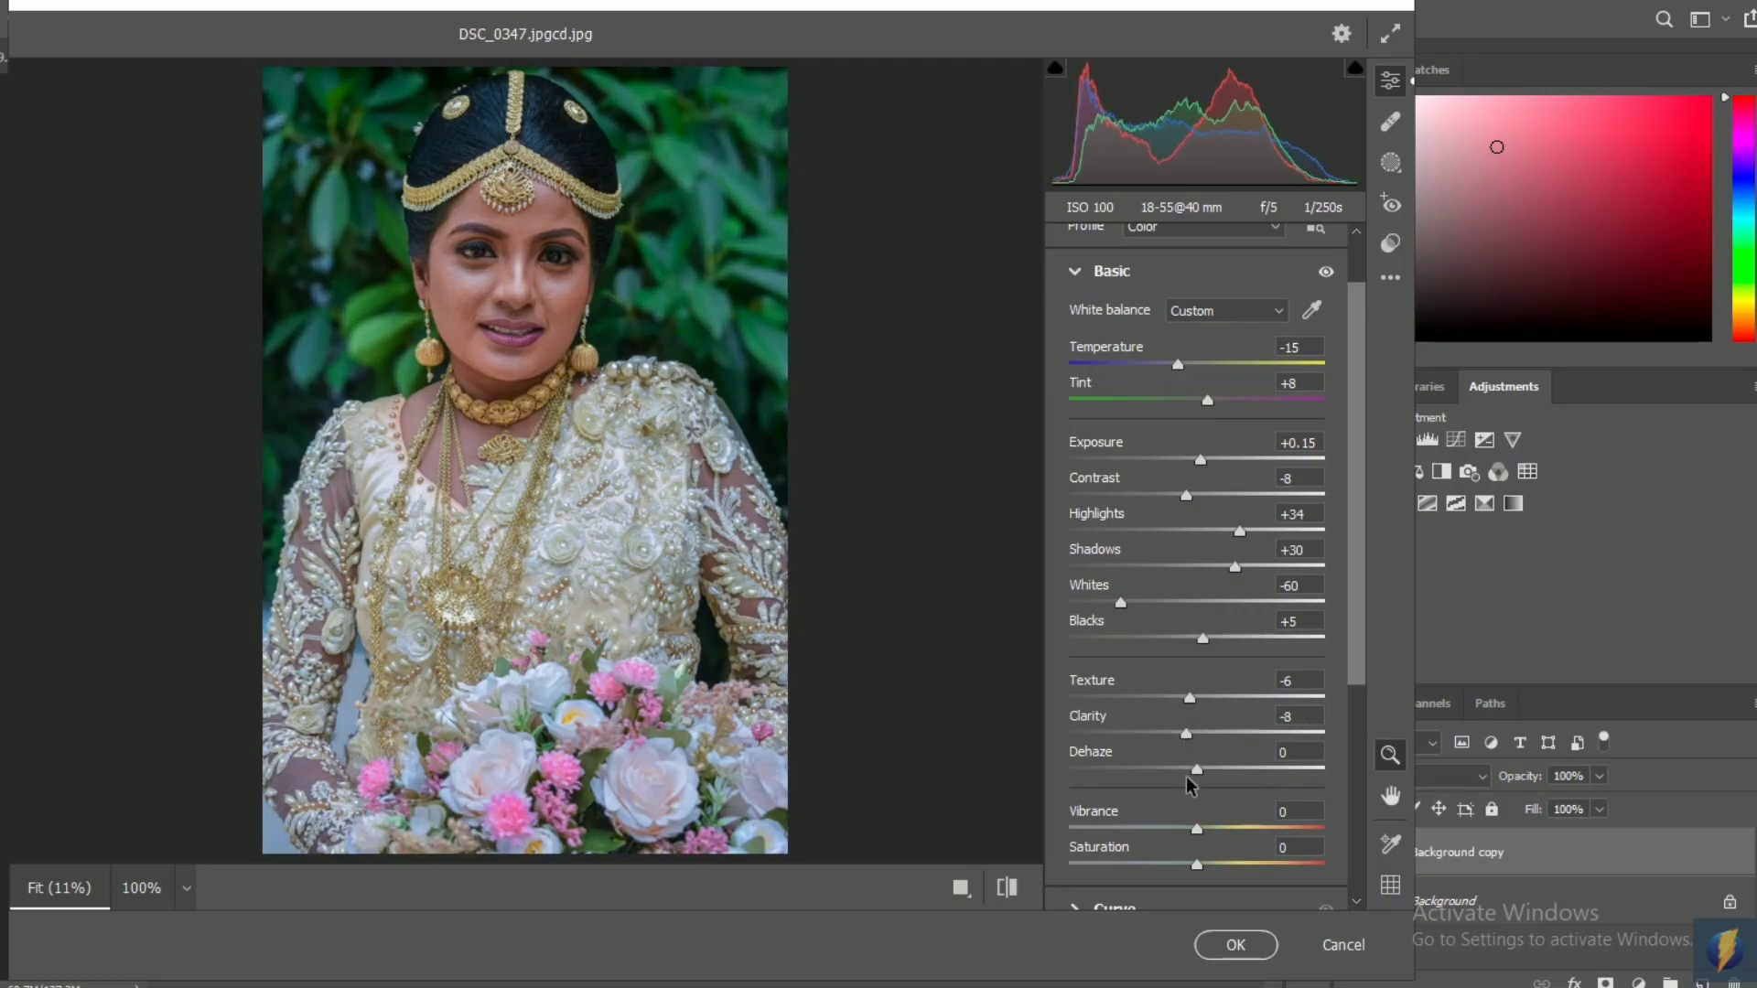
pyautogui.moveTo(1198, 773)
pyautogui.mouseDown()
pyautogui.moveTo(1145, 771)
pyautogui.moveTo(1246, 767)
pyautogui.moveTo(1192, 768)
pyautogui.mouseUp()
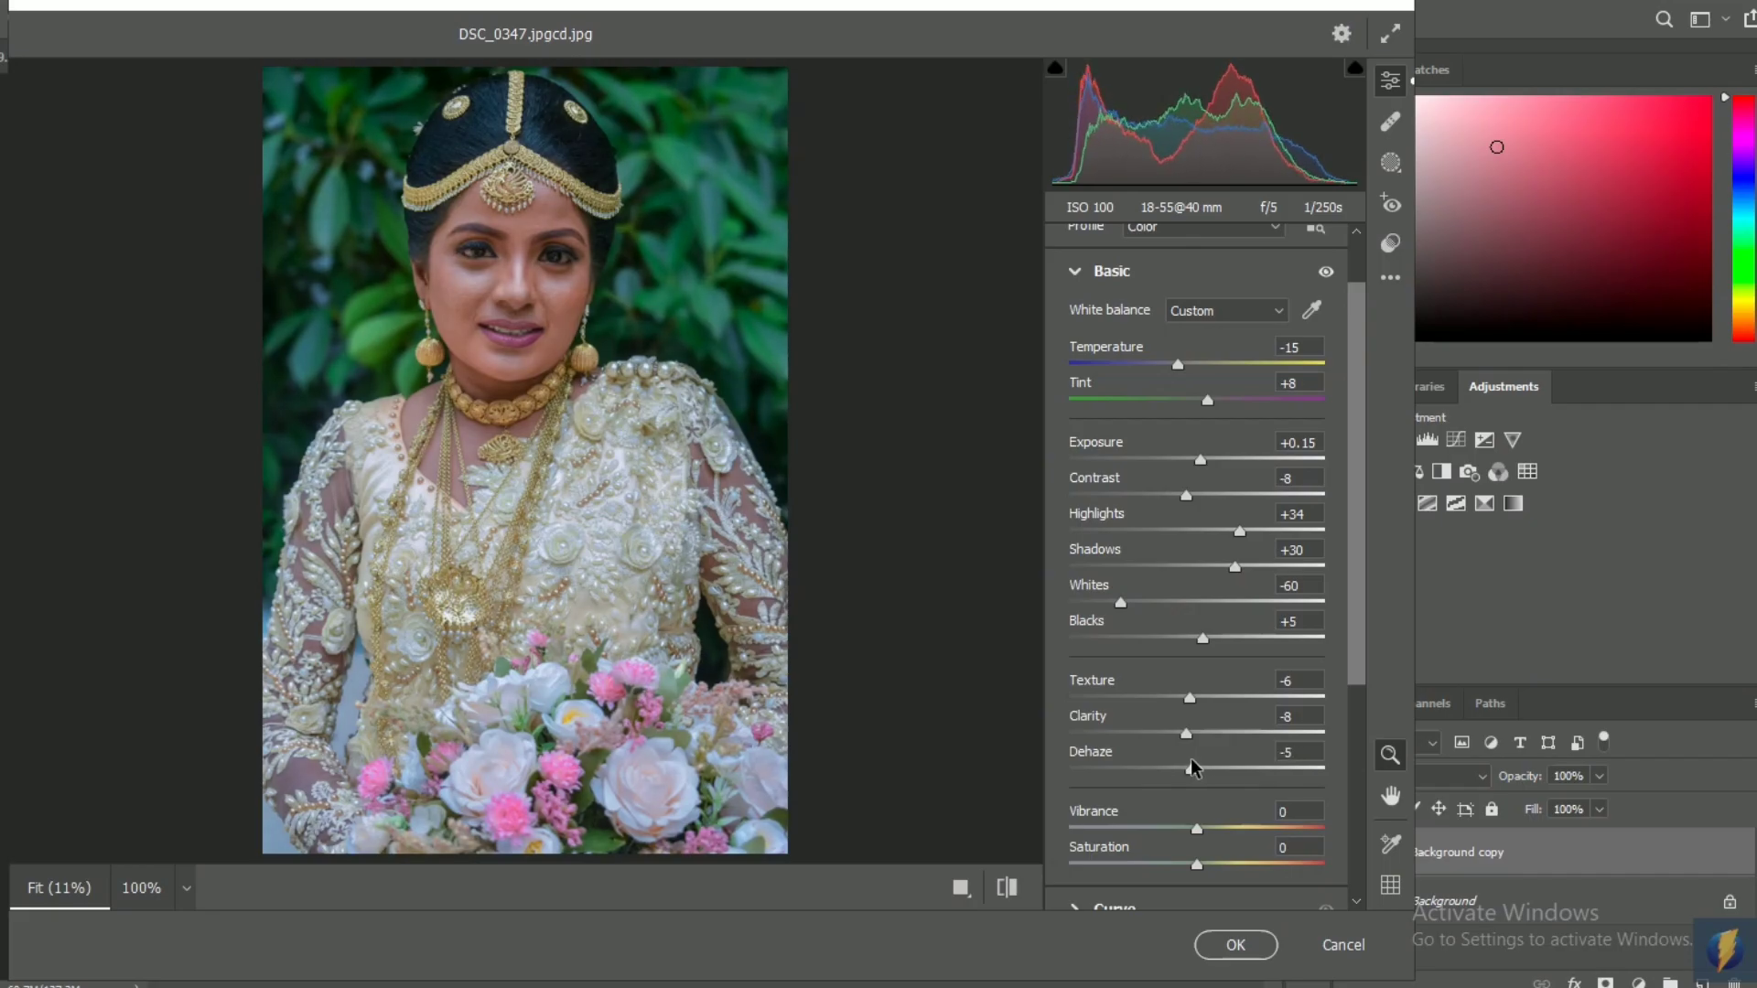
# Boost the photo's colours by setting Vibrance to +24 and Saturation to +30.
pyautogui.scroll(-5, 1222, 726)
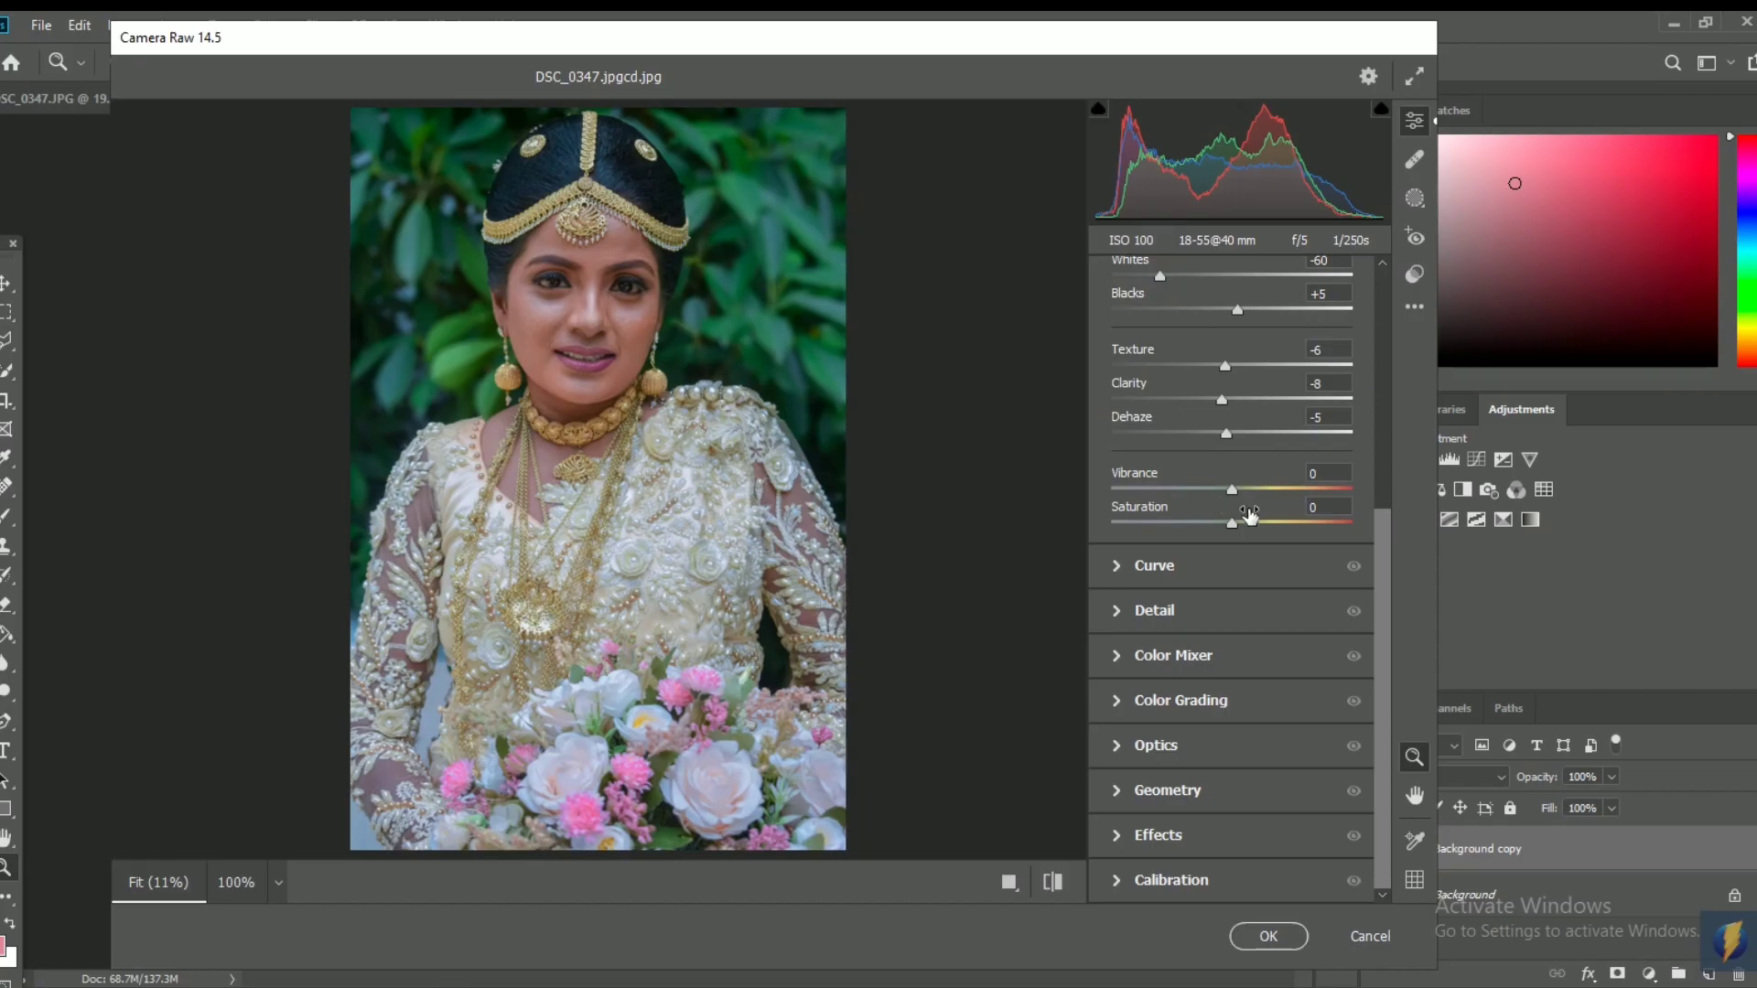
pyautogui.moveTo(1232, 489)
pyautogui.mouseDown()
pyautogui.moveTo(1272, 489)
pyautogui.moveTo(1179, 491)
pyautogui.moveTo(1261, 500)
pyautogui.mouseUp()
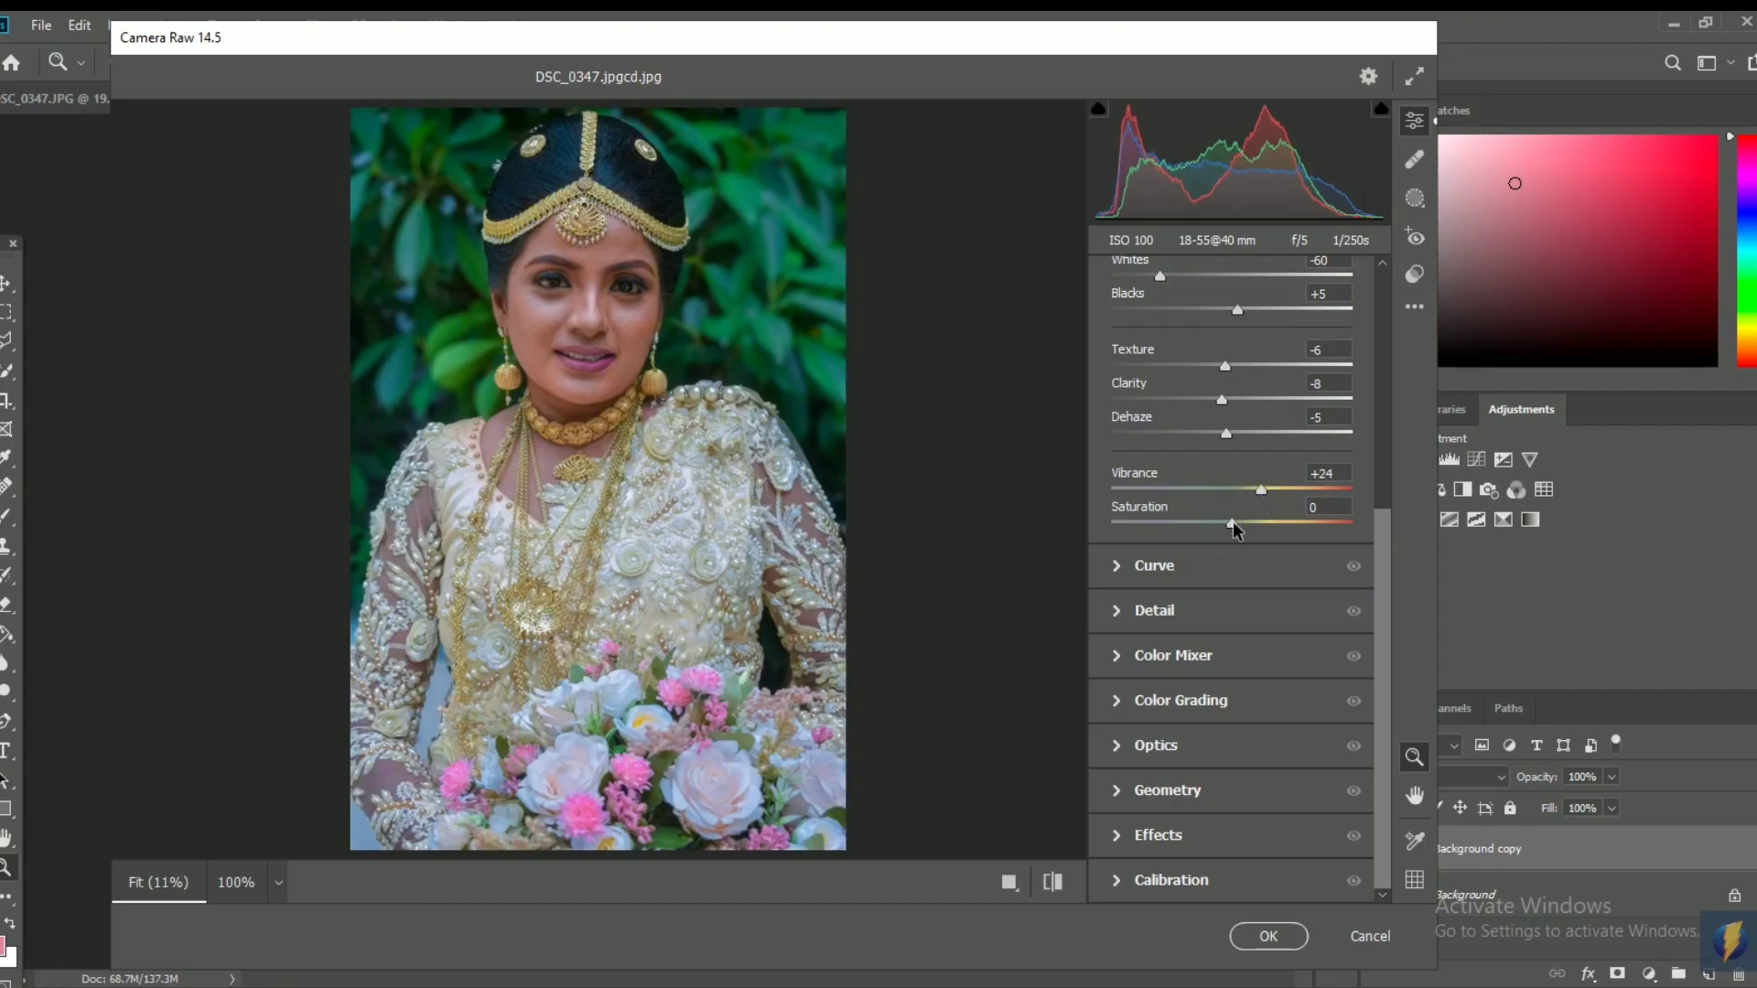
pyautogui.moveTo(1233, 521)
pyautogui.mouseDown()
pyautogui.moveTo(1177, 524)
pyautogui.moveTo(1259, 525)
pyautogui.mouseUp()
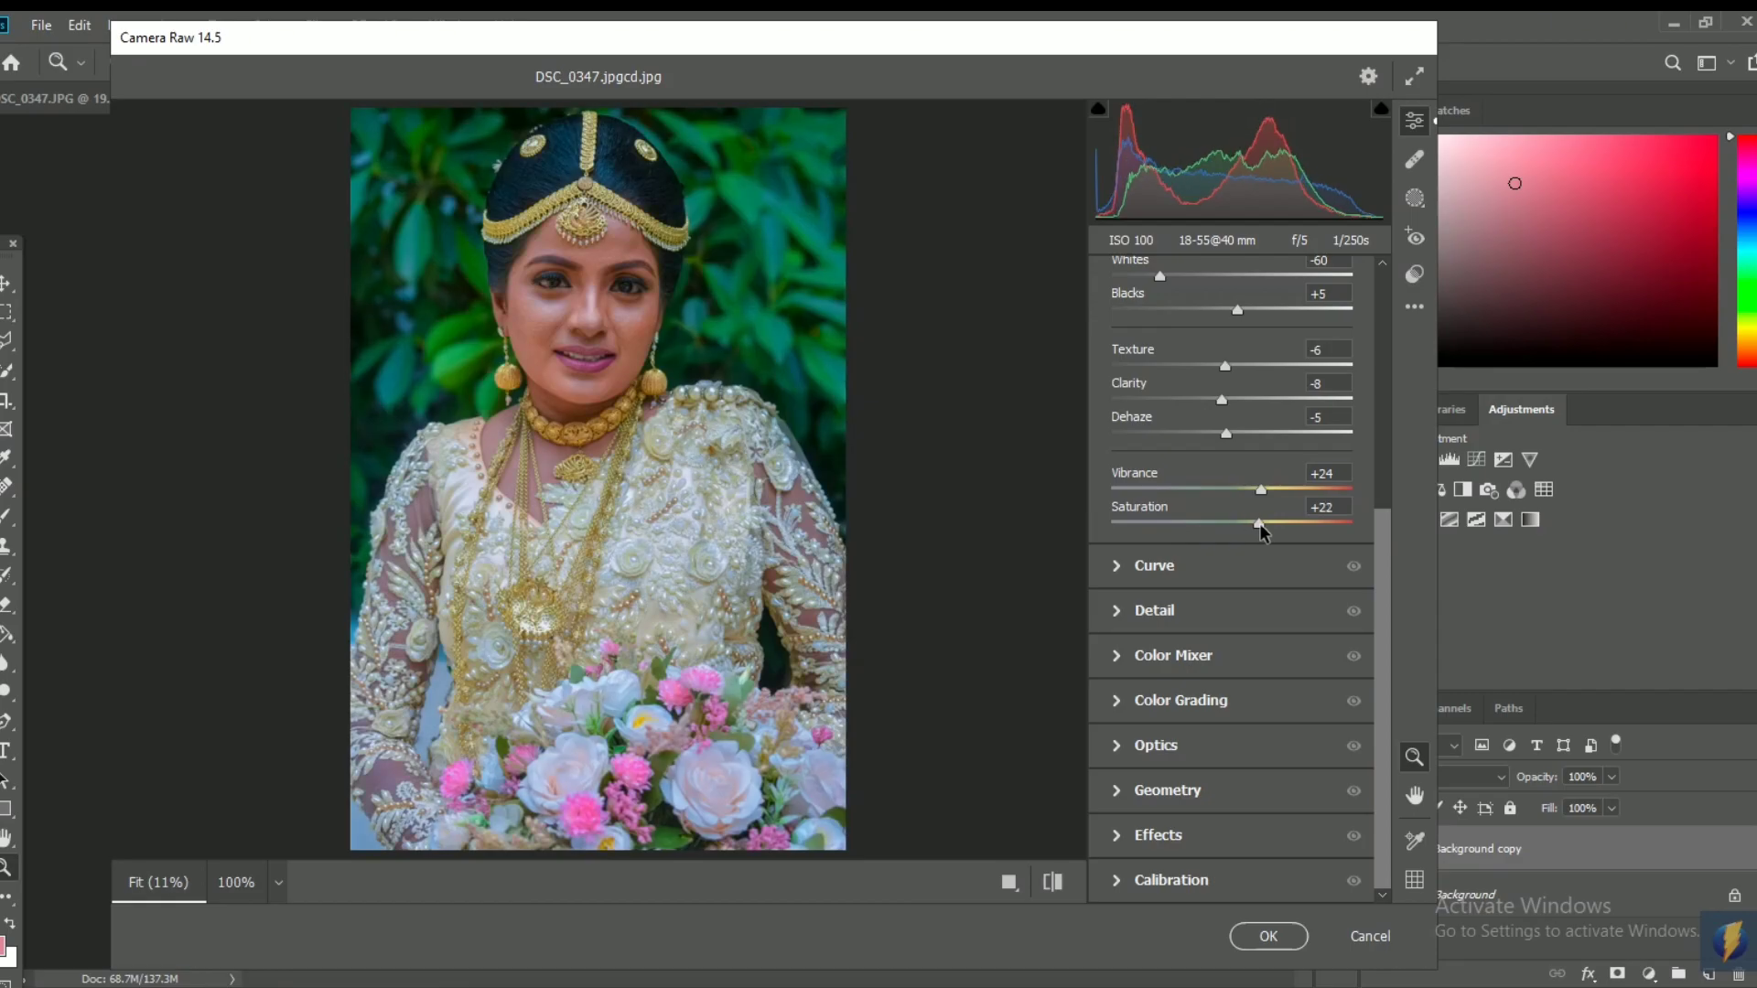
pyautogui.moveTo(1259, 525); pyautogui.dragTo(1268, 525)
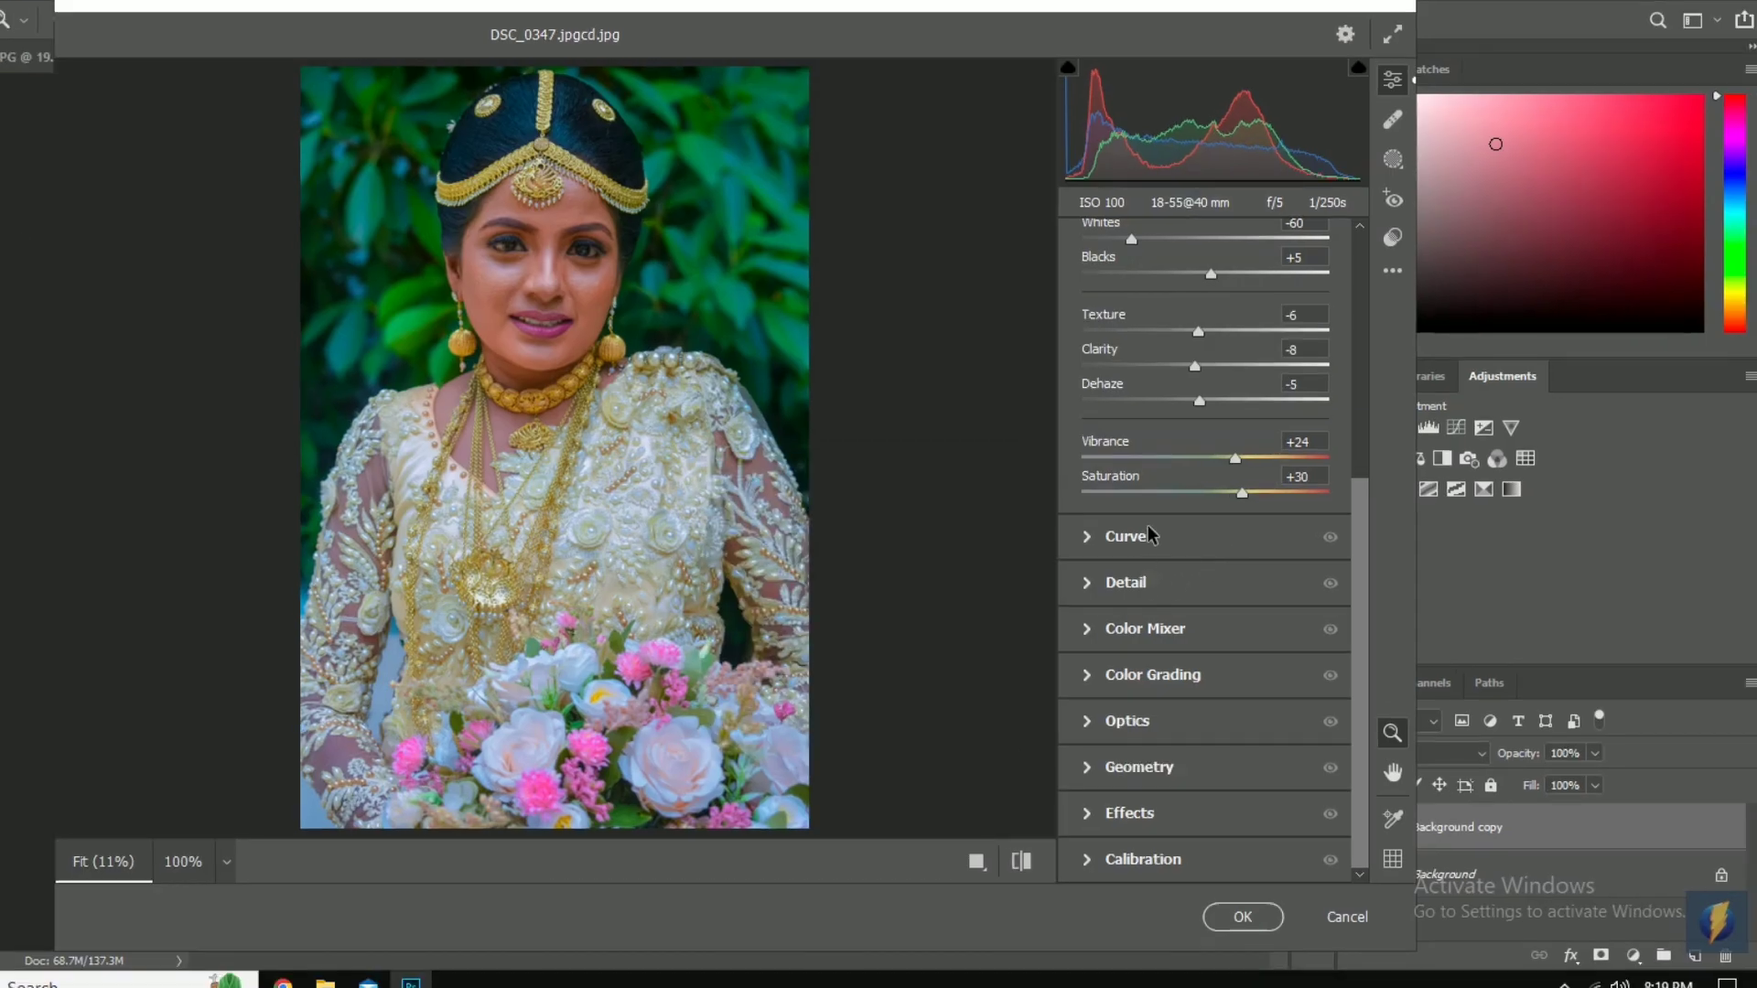
# Try lifting the dark end of the parametric tone curve with Shadows at +18.
pyautogui.click(1149, 536)
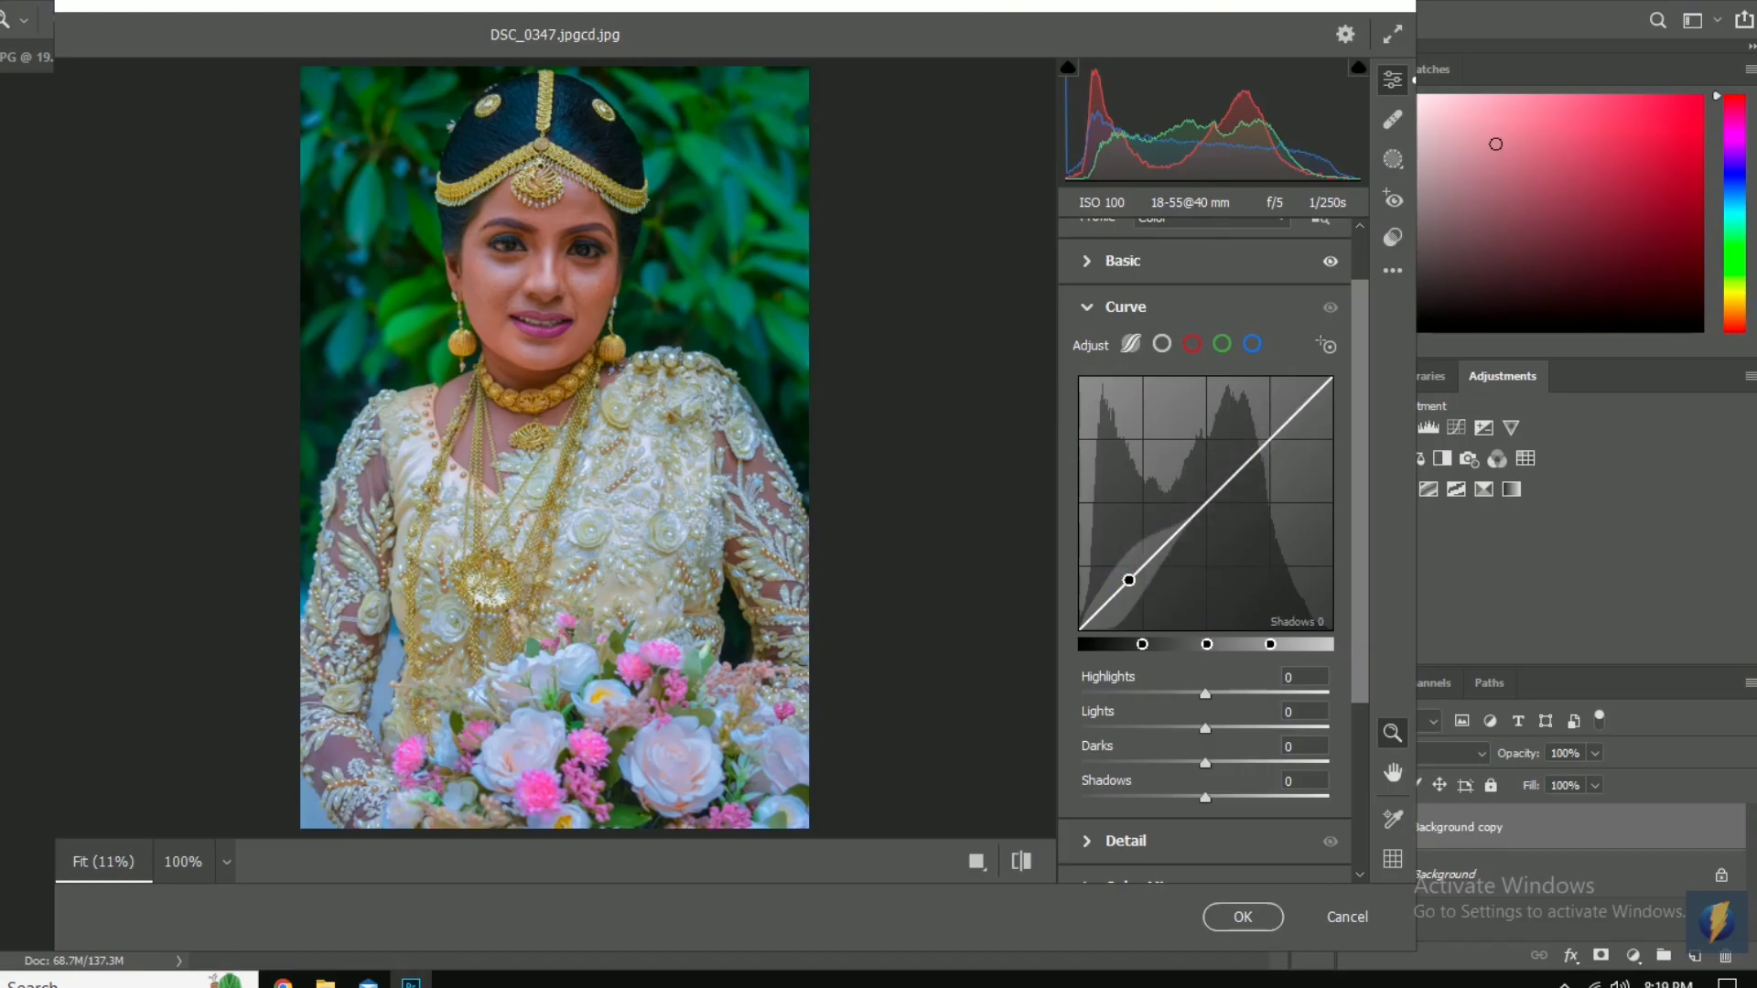
pyautogui.moveTo(1125, 580); pyautogui.dragTo(1128, 576)
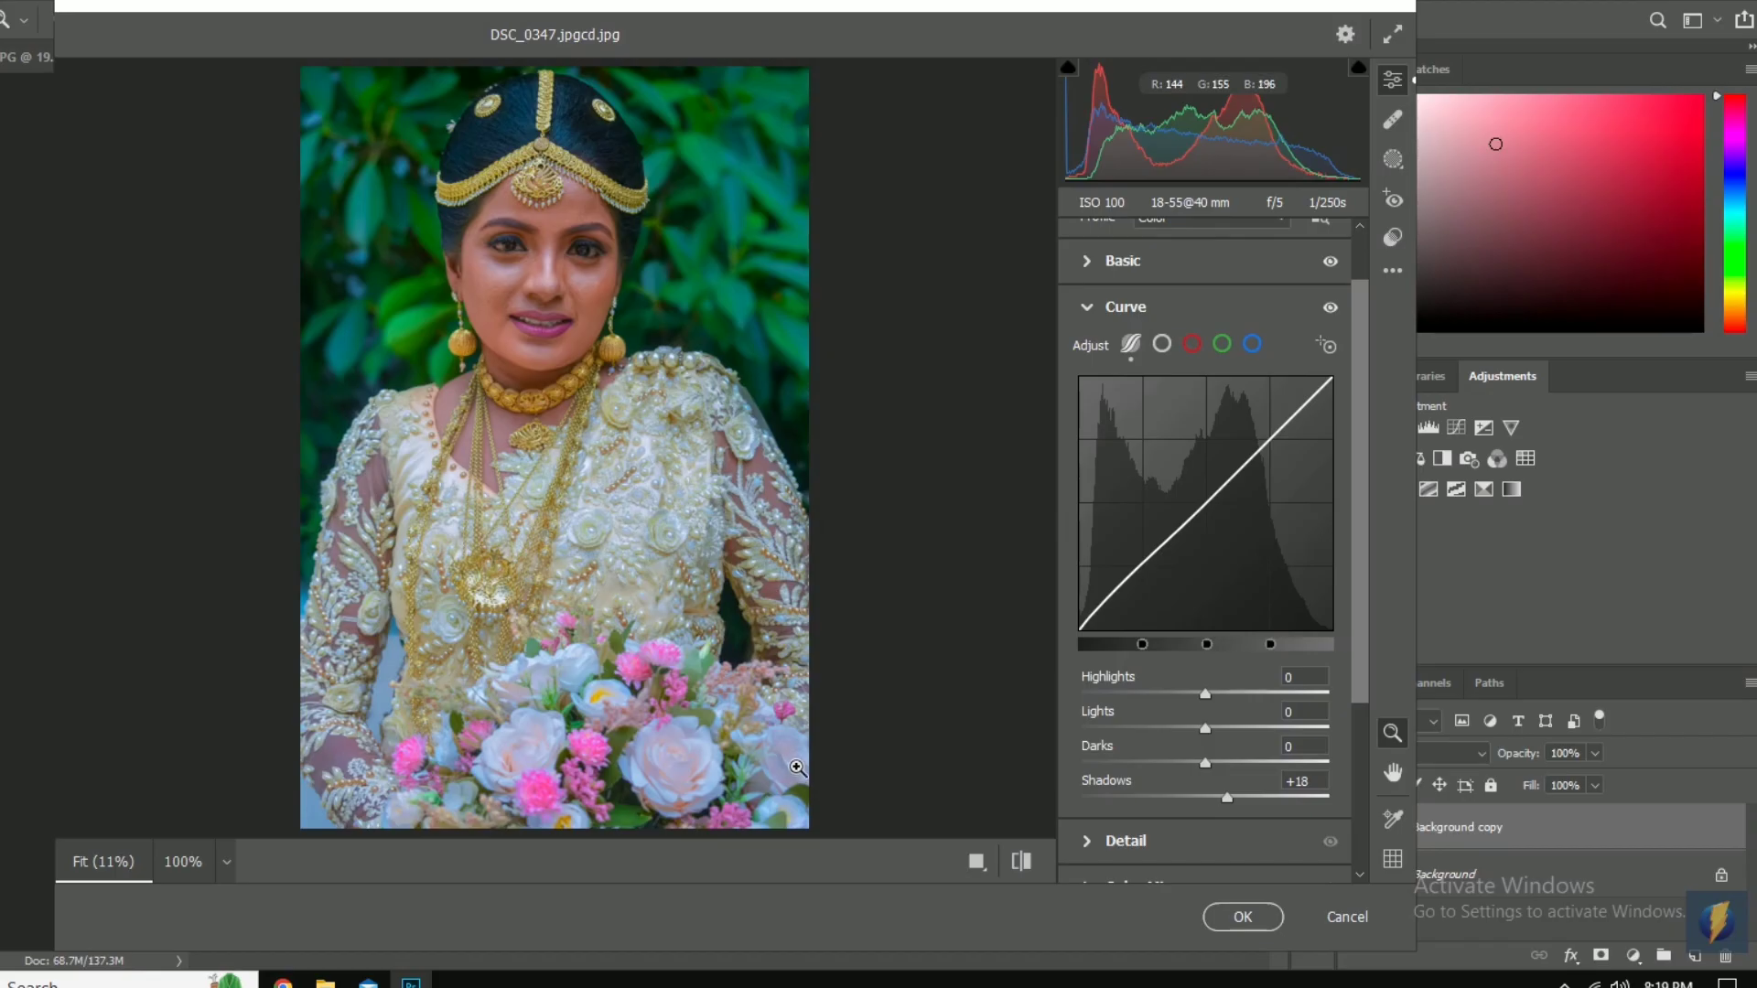
pyautogui.moveTo(779, 745); pyautogui.dragTo(795, 761)
pyautogui.hotkey('ctrl', 'z')
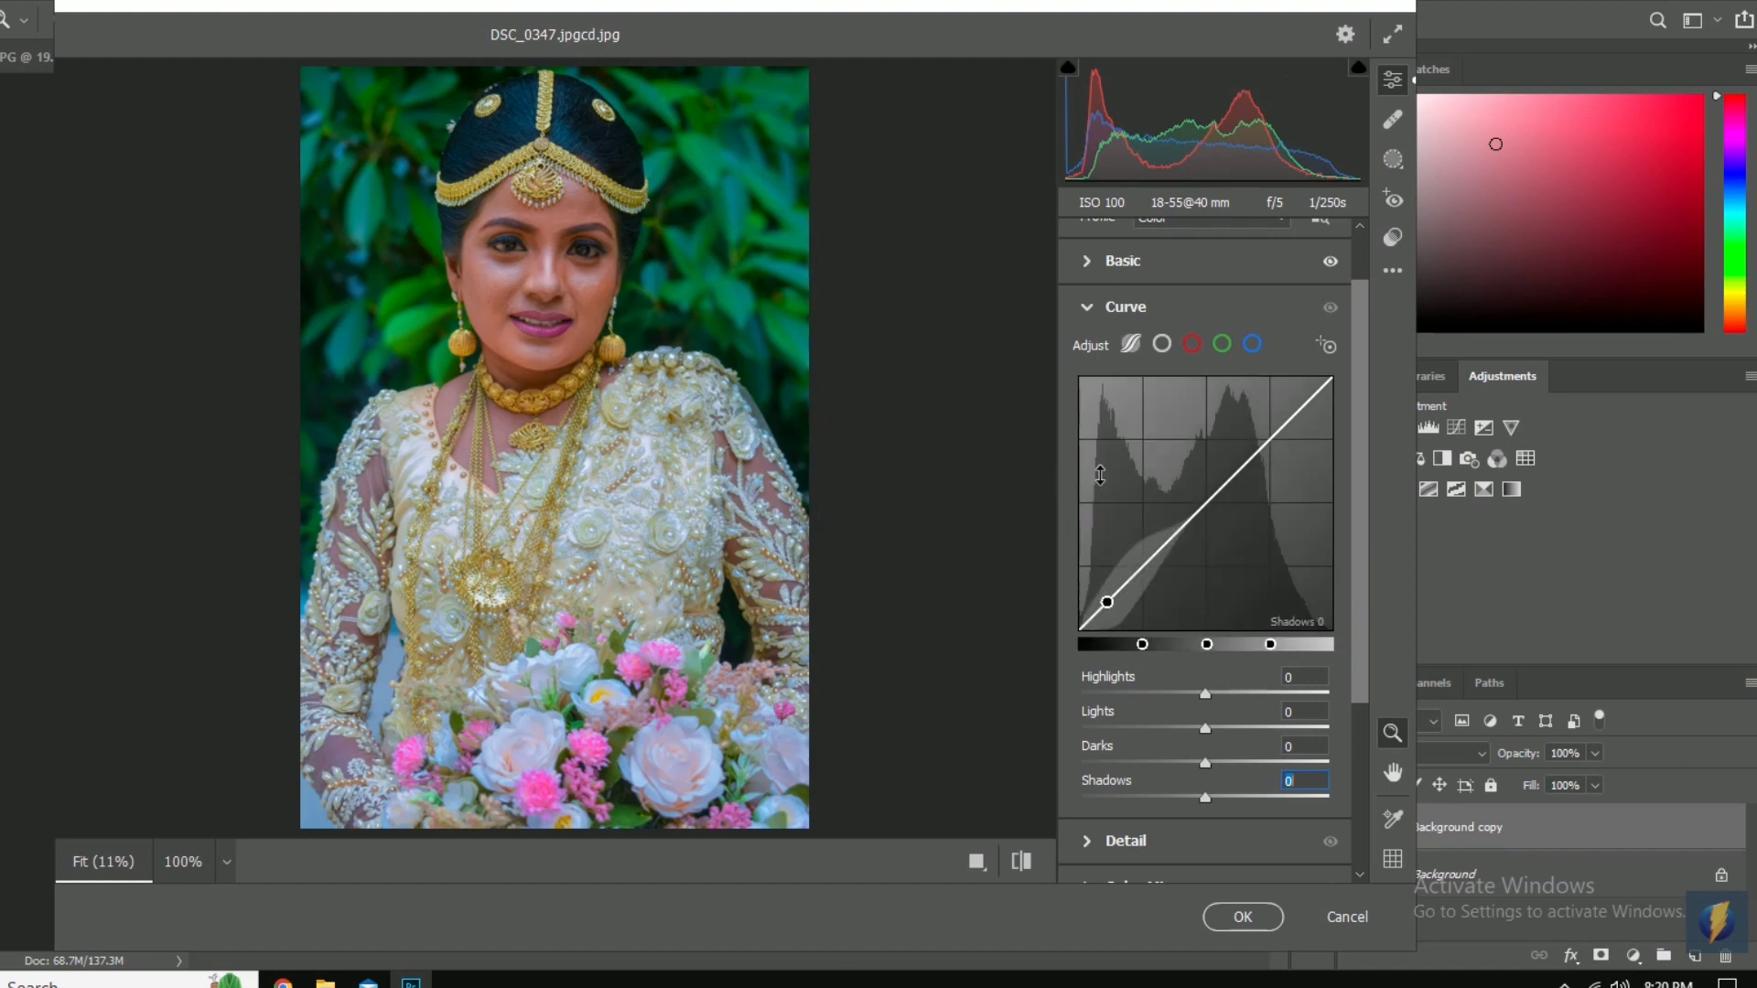
# Raise Noise Reduction, Color Noise Reduction and Sharpening for the photo in the Detail adjustments.
pyautogui.scroll(-5, 1202, 595)
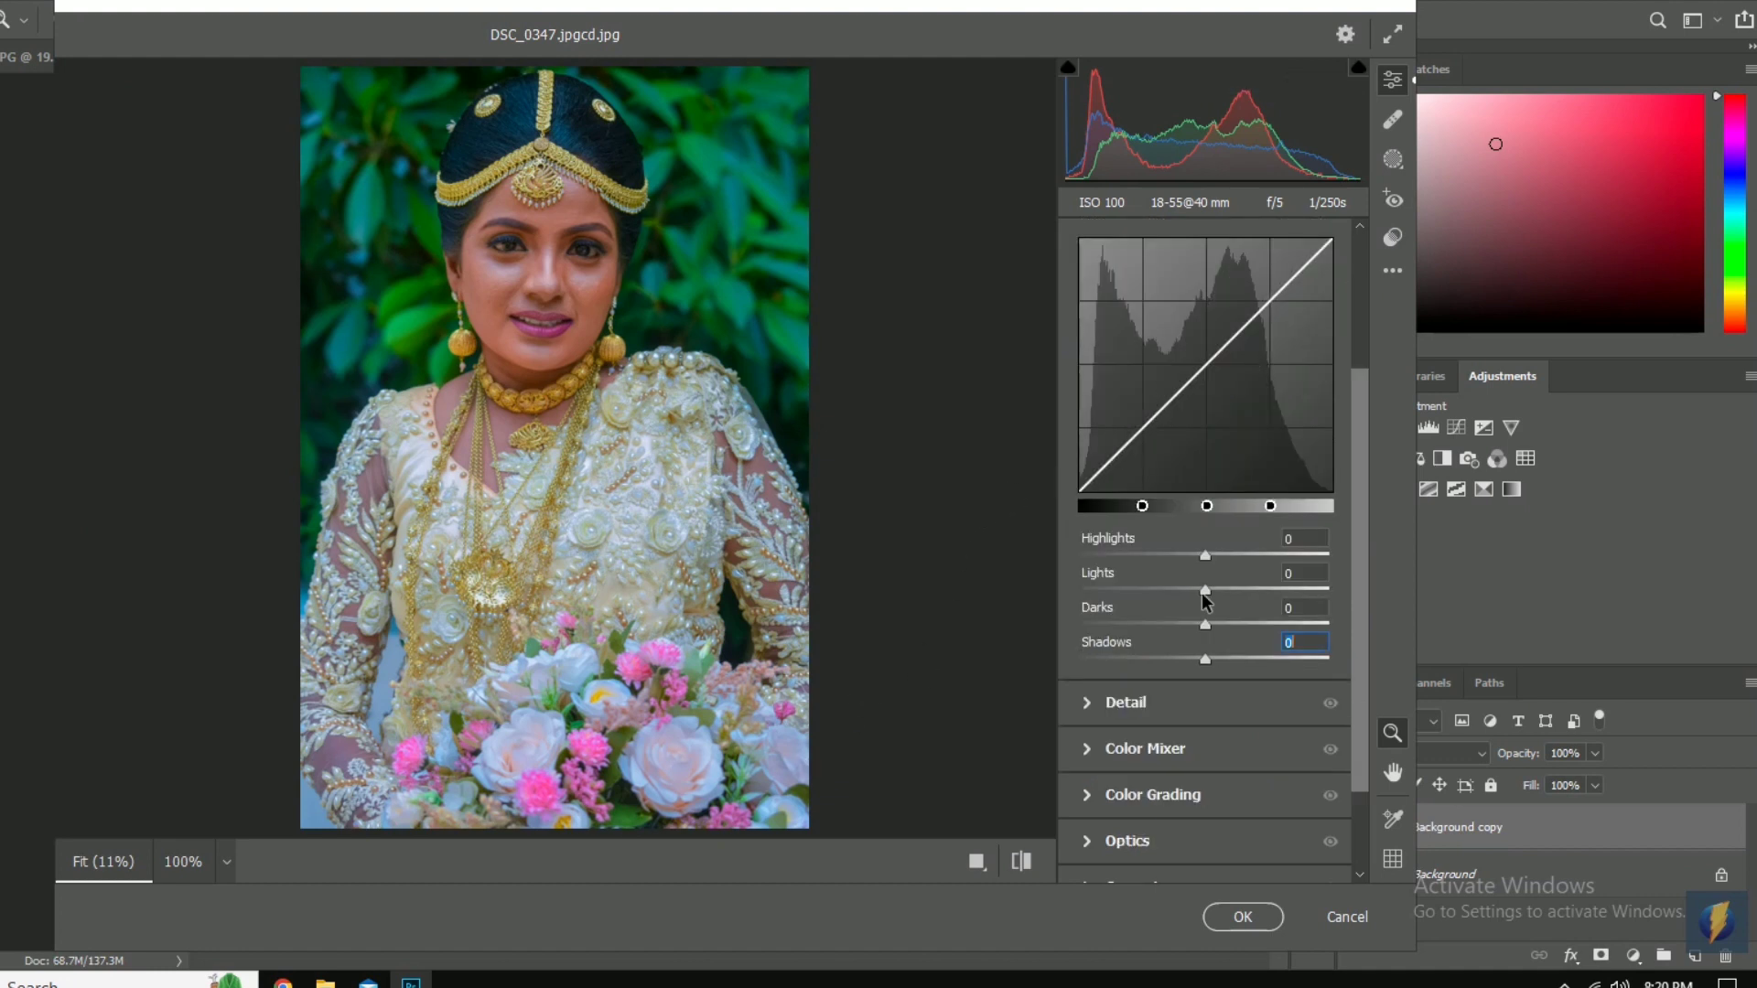
pyautogui.scroll(3, 1204, 599)
pyautogui.scroll(-3, 1204, 600)
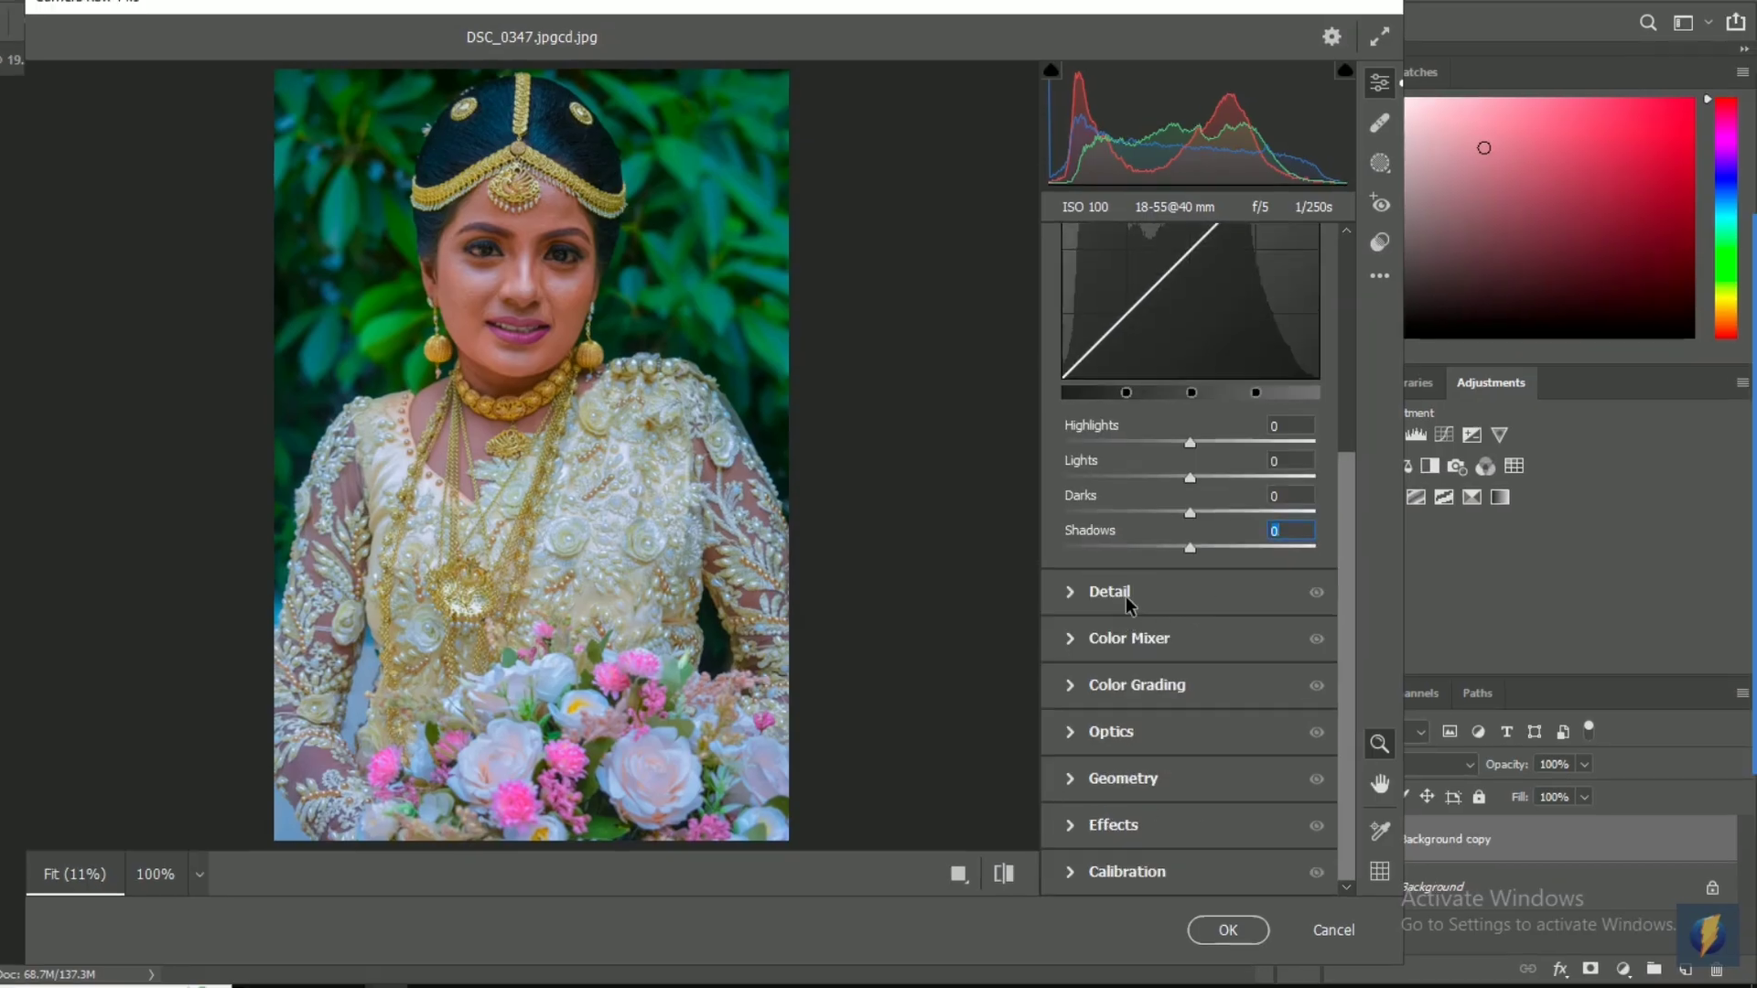
pyautogui.click(1141, 586)
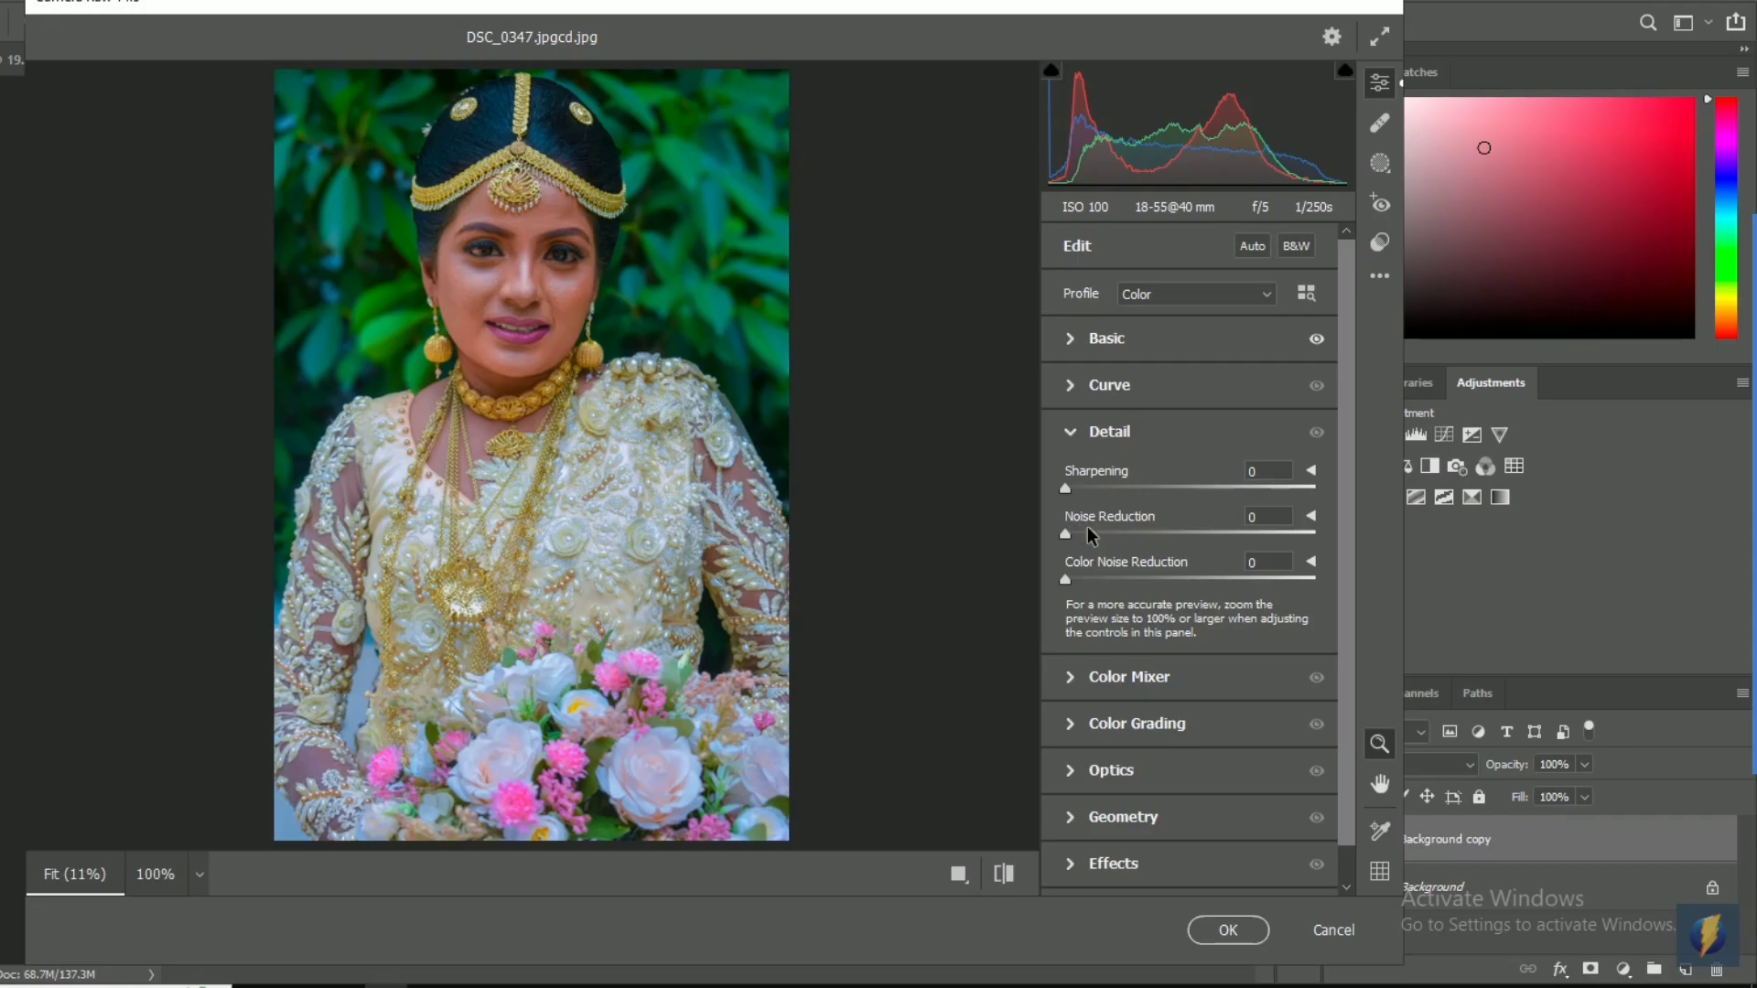
pyautogui.moveTo(1087, 528); pyautogui.dragTo(1129, 526)
pyautogui.click(1146, 578)
pyautogui.click(1153, 531)
pyautogui.click(1093, 488)
# In the Color Mixer's HSL saturation settings, set Reds to +13 and Oranges to +14.
pyautogui.click(1080, 681)
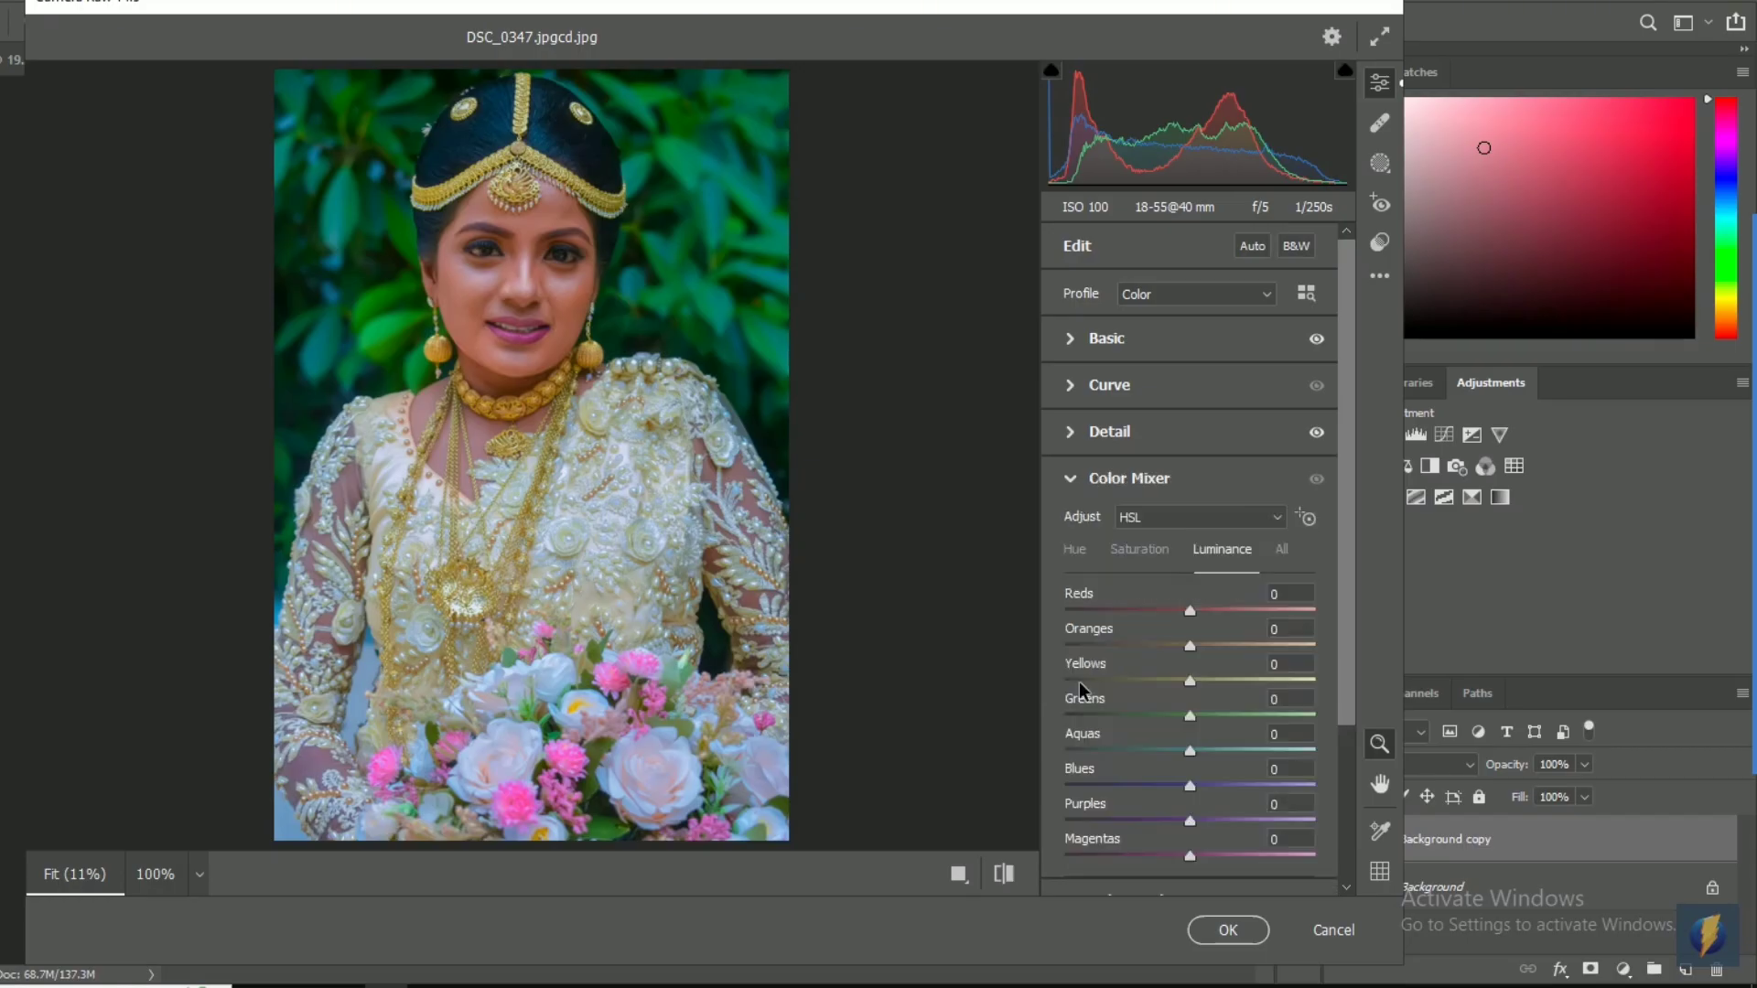
pyautogui.click(1135, 551)
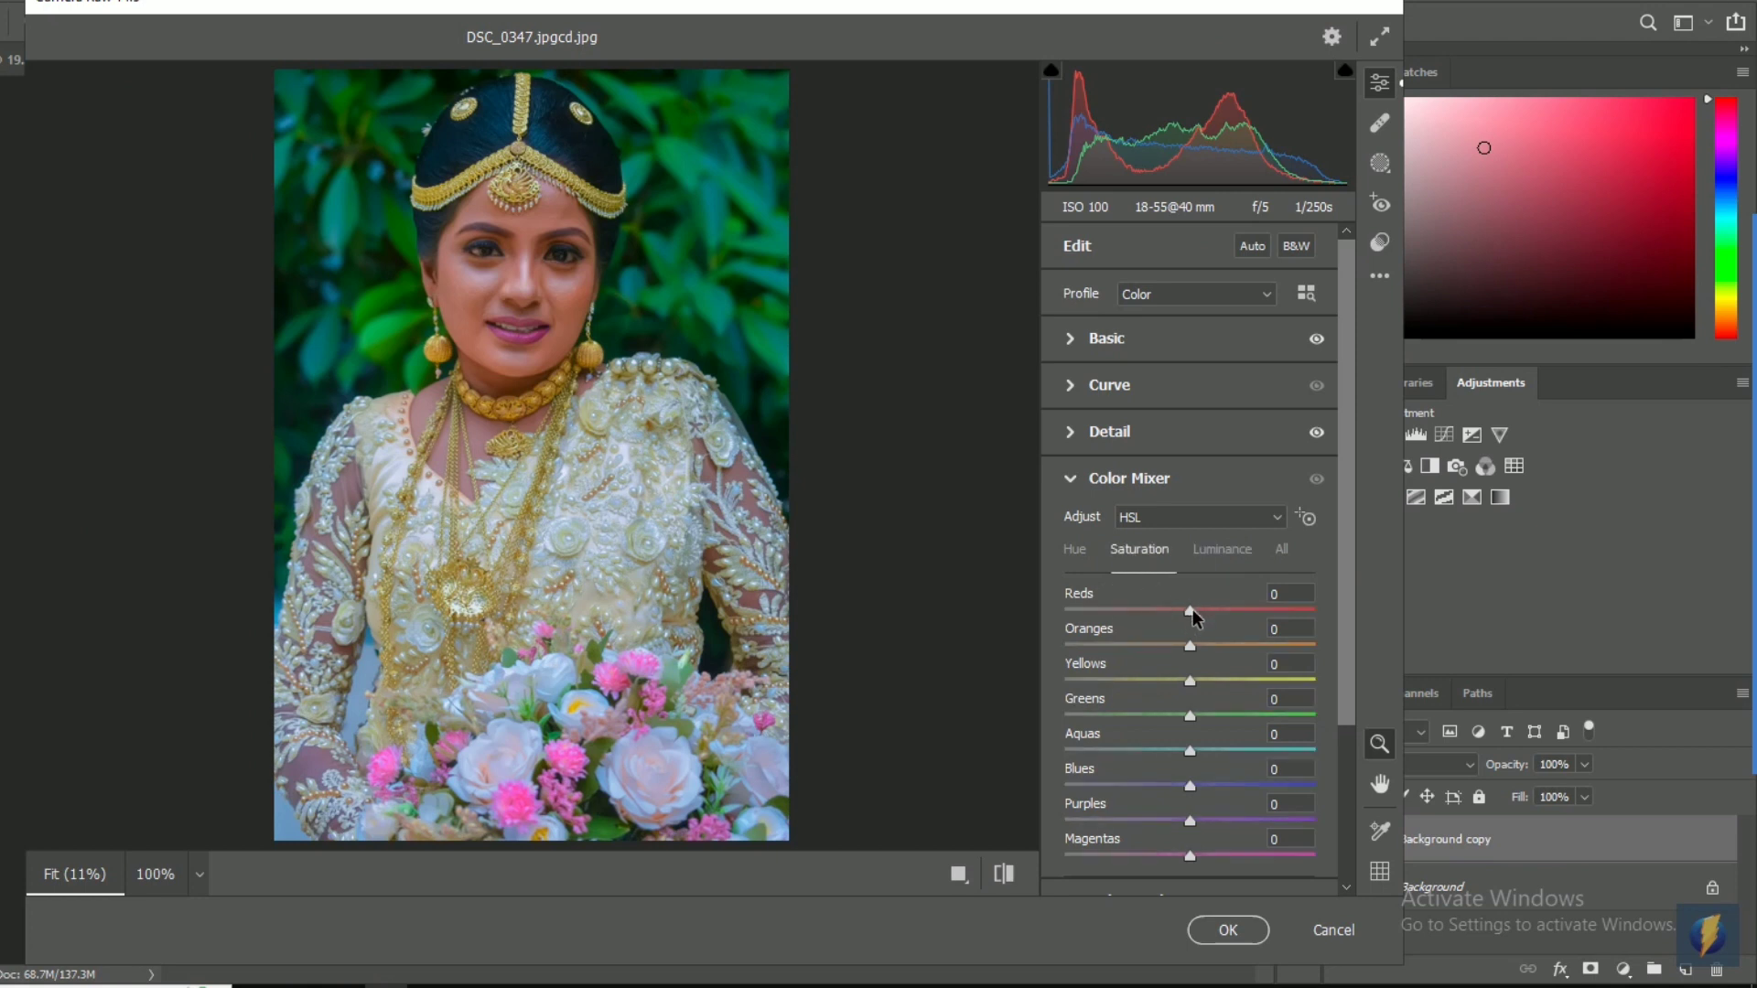
pyautogui.moveTo(1193, 614); pyautogui.dragTo(1032, 579)
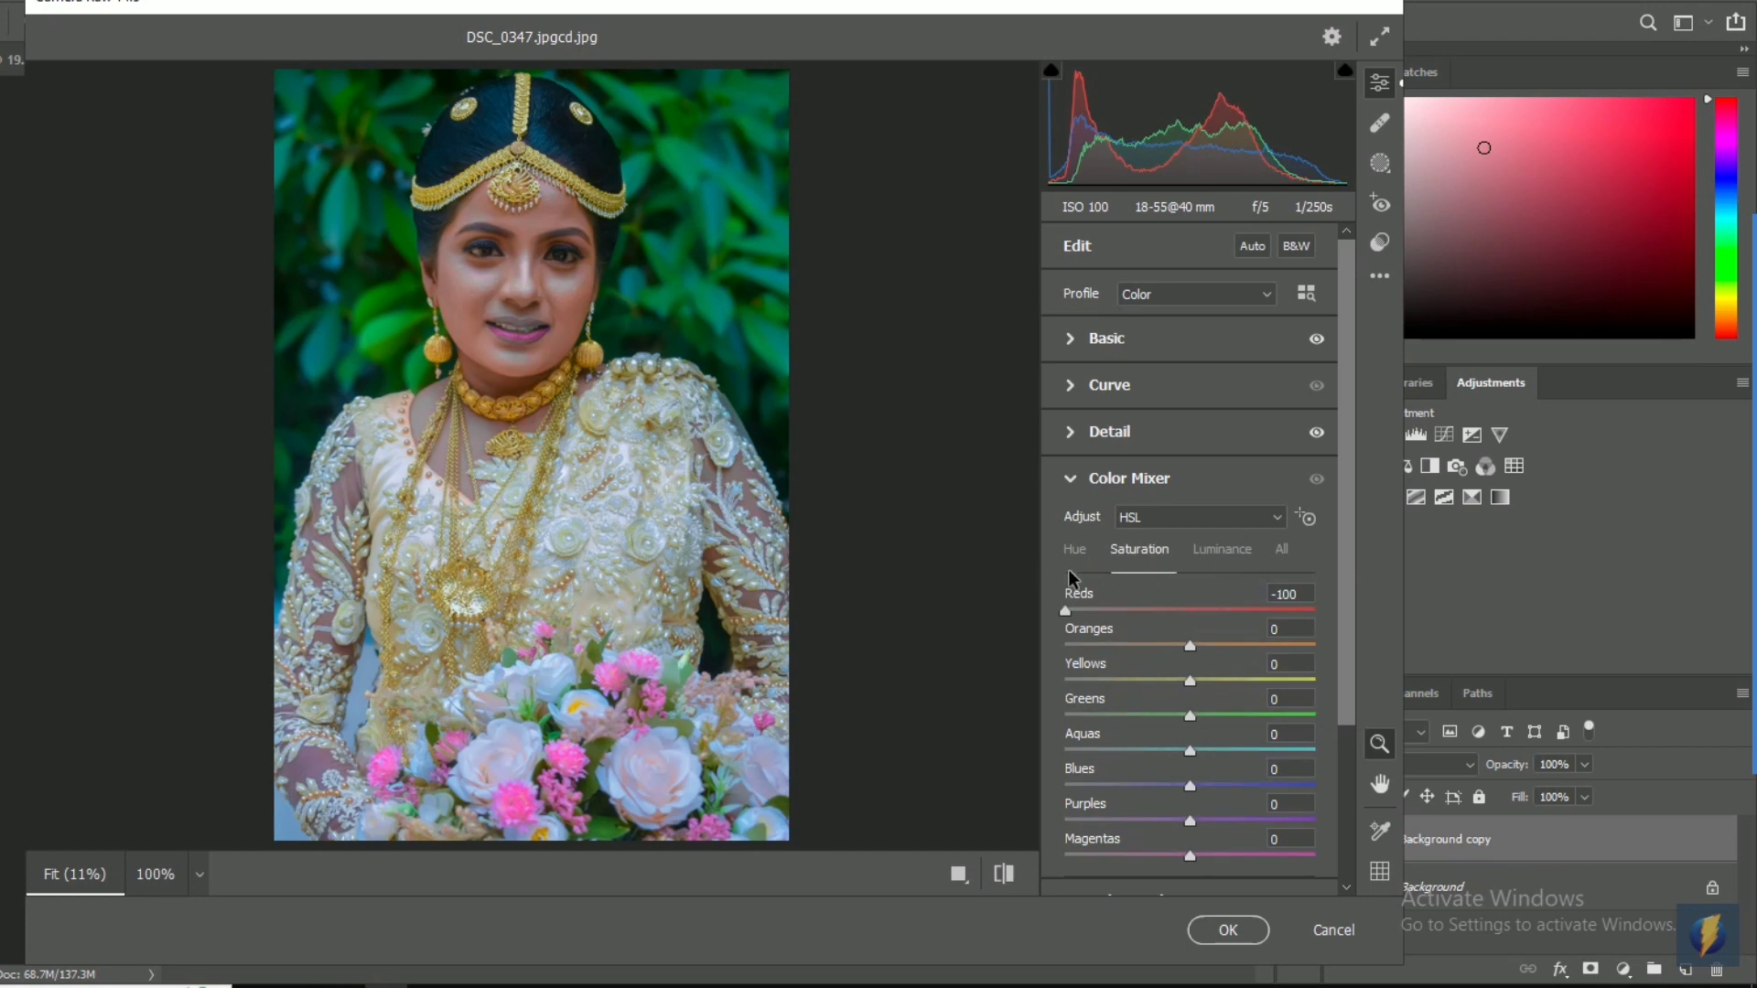
pyautogui.moveTo(1180, 609); pyautogui.dragTo(1213, 644)
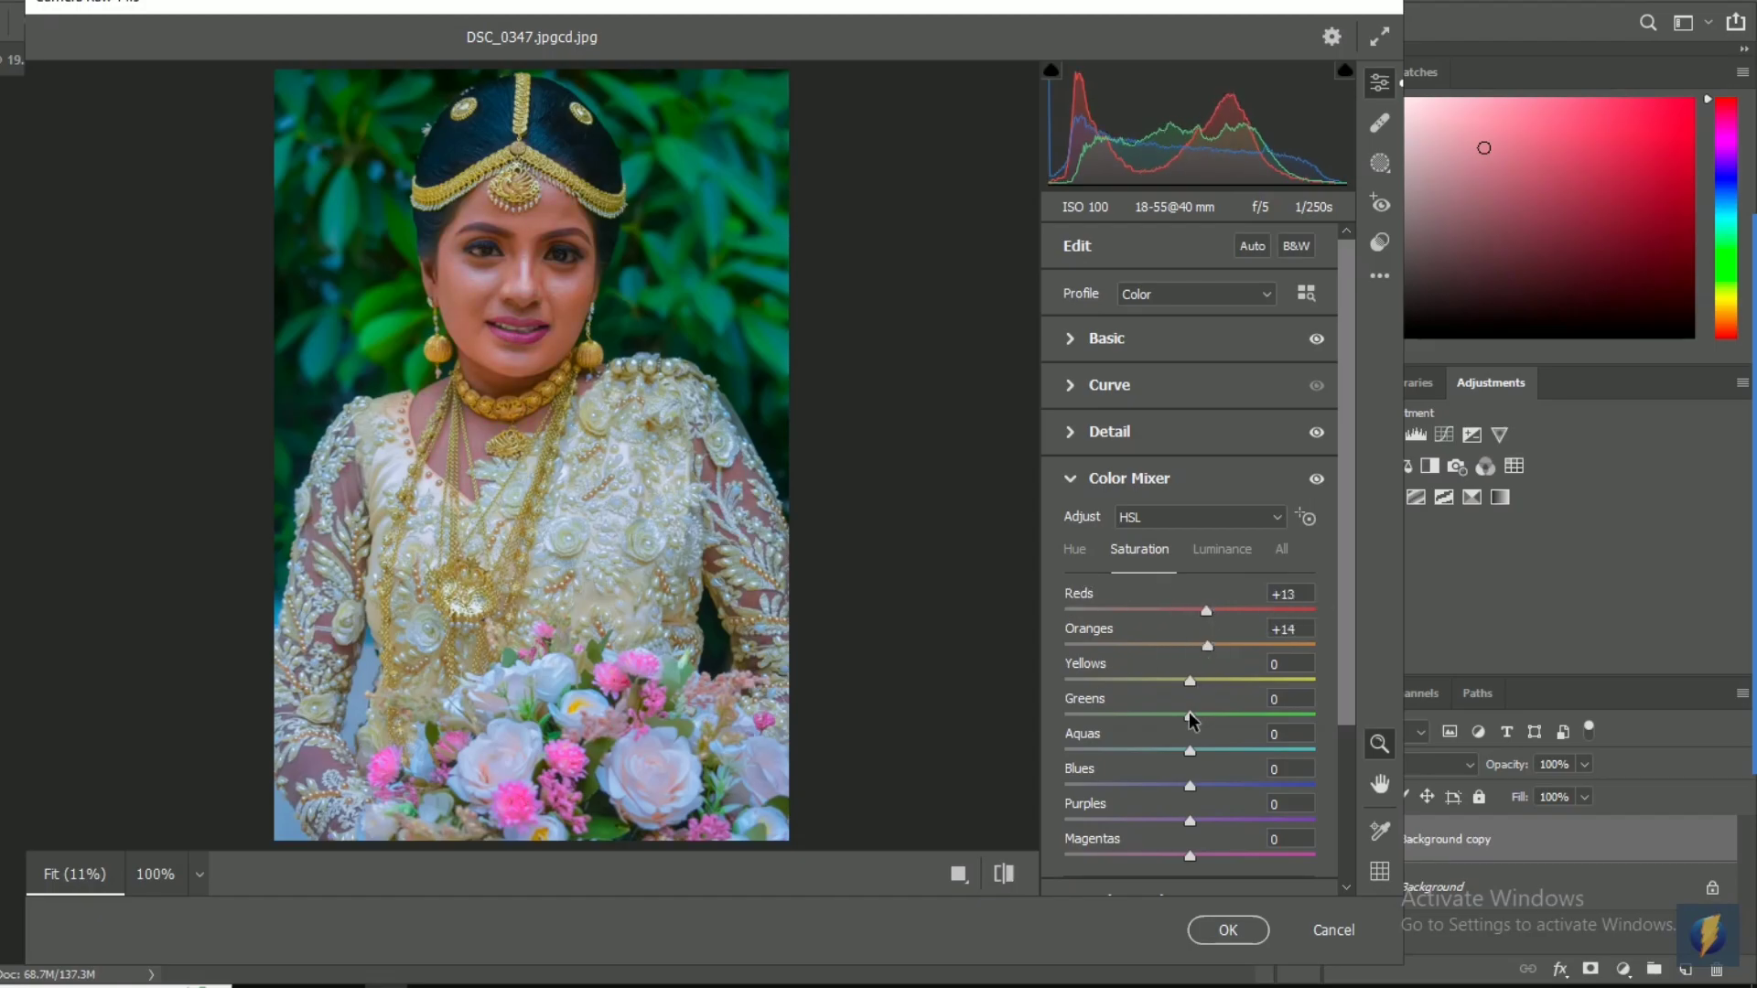
# Set the Greens saturation to -33, lower the Aquas saturation, and raise the Magentas and Yellows saturation slightly.
pyautogui.moveTo(1191, 716); pyautogui.dragTo(1148, 669)
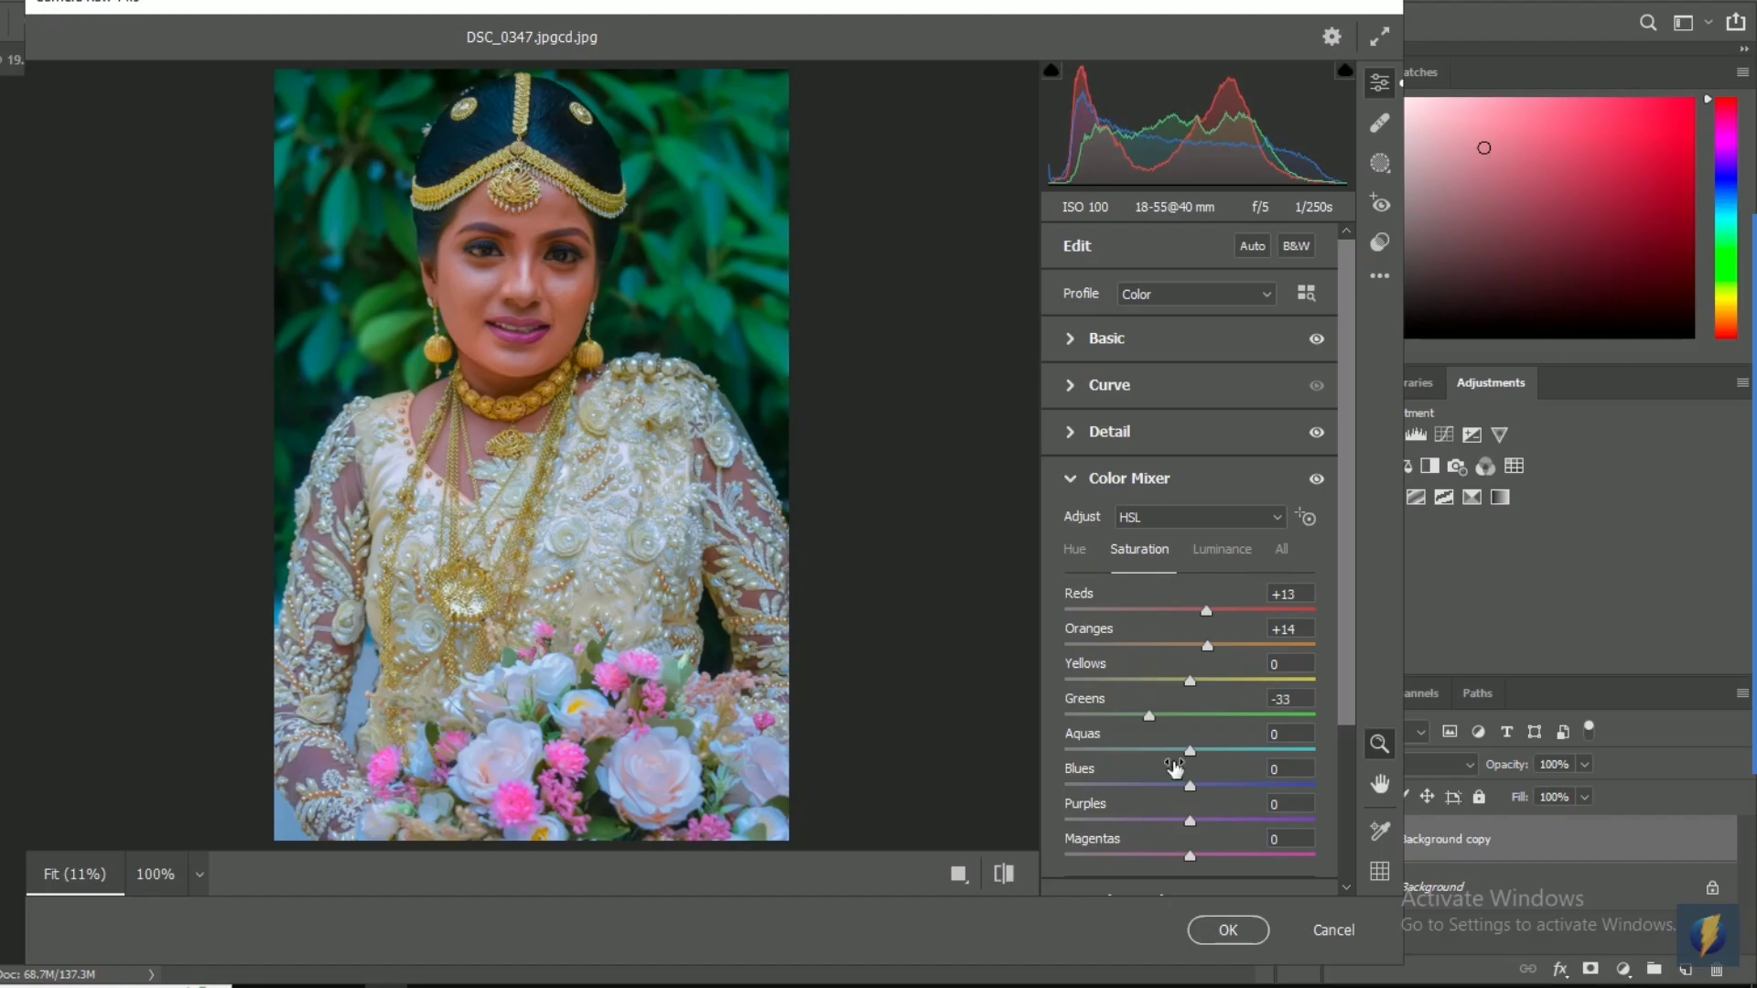
pyautogui.moveTo(1189, 750); pyautogui.dragTo(1170, 751)
pyautogui.moveTo(1189, 856)
pyautogui.mouseDown()
pyautogui.moveTo(1235, 857)
pyautogui.moveTo(1219, 856)
pyautogui.mouseUp()
pyautogui.moveTo(1187, 679)
pyautogui.mouseDown()
pyautogui.moveTo(1139, 679)
pyautogui.moveTo(1194, 679)
pyautogui.mouseUp()
# Set the luminance of Reds to -1 and Oranges to +7, lower Magentas luminance slightly, and set the Yellows hue to -5.
pyautogui.click(1222, 549)
pyautogui.moveTo(1189, 610); pyautogui.dragTo(1198, 645)
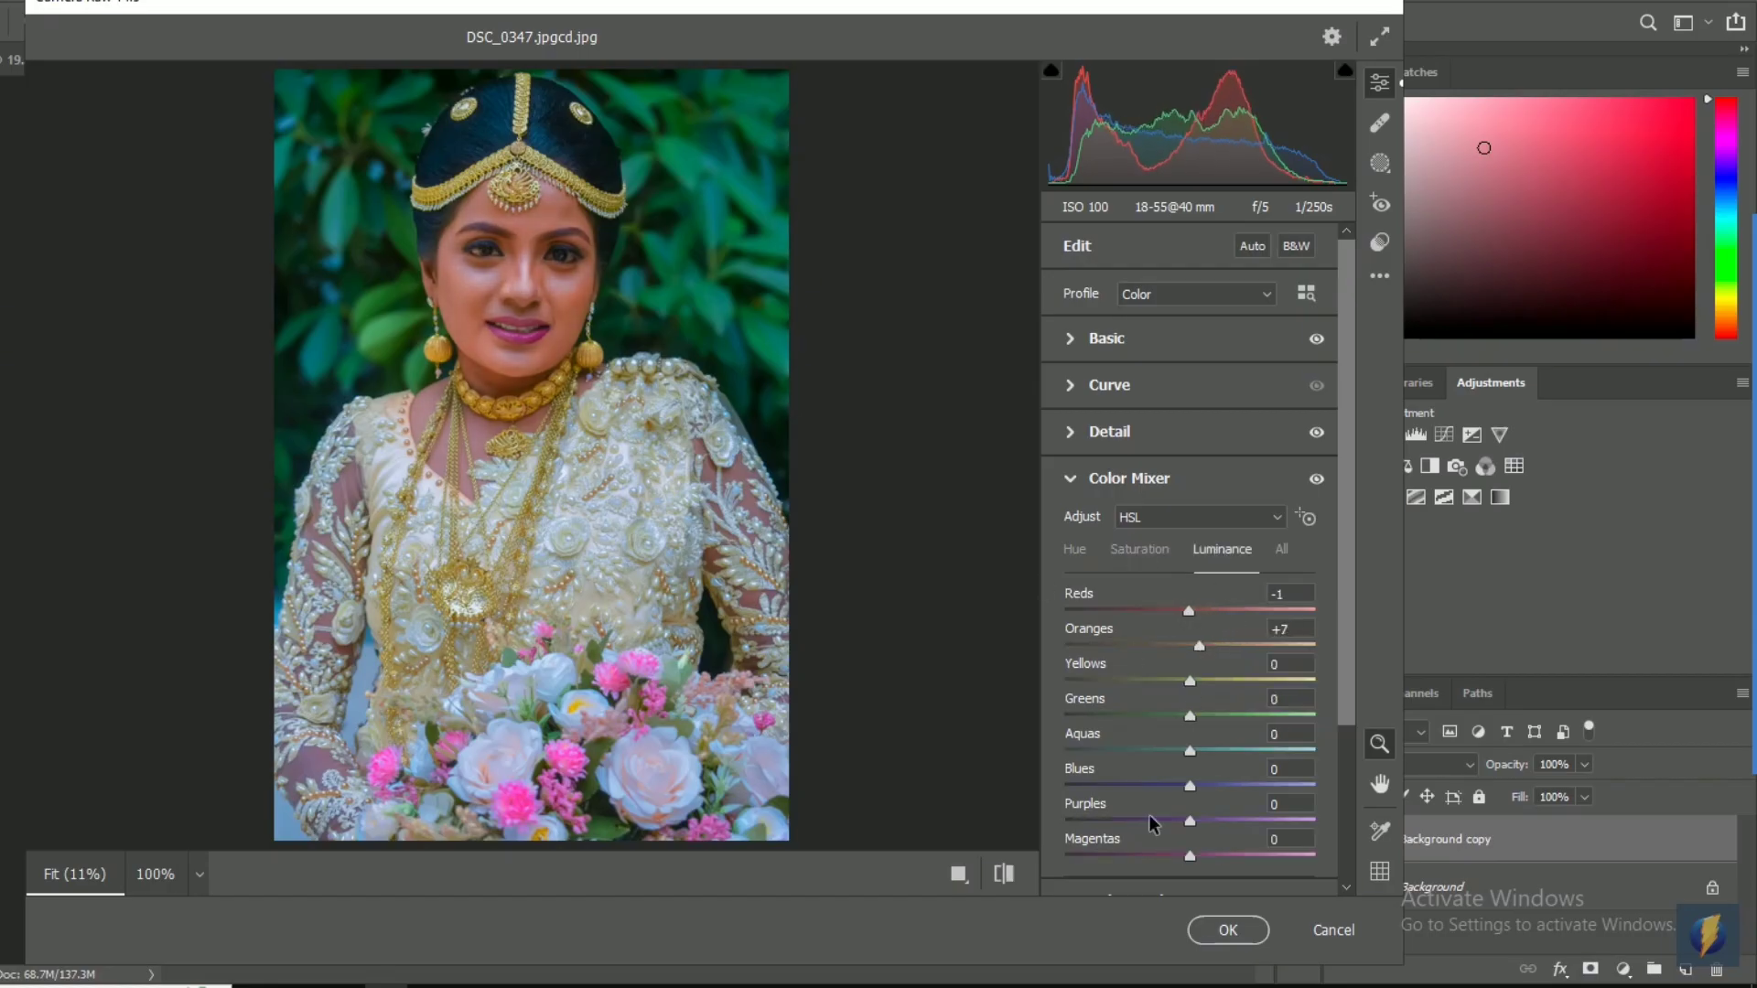
pyautogui.moveTo(1190, 855)
pyautogui.mouseDown()
pyautogui.moveTo(1162, 853)
pyautogui.moveTo(1186, 833)
pyautogui.mouseUp()
pyautogui.click(1074, 549)
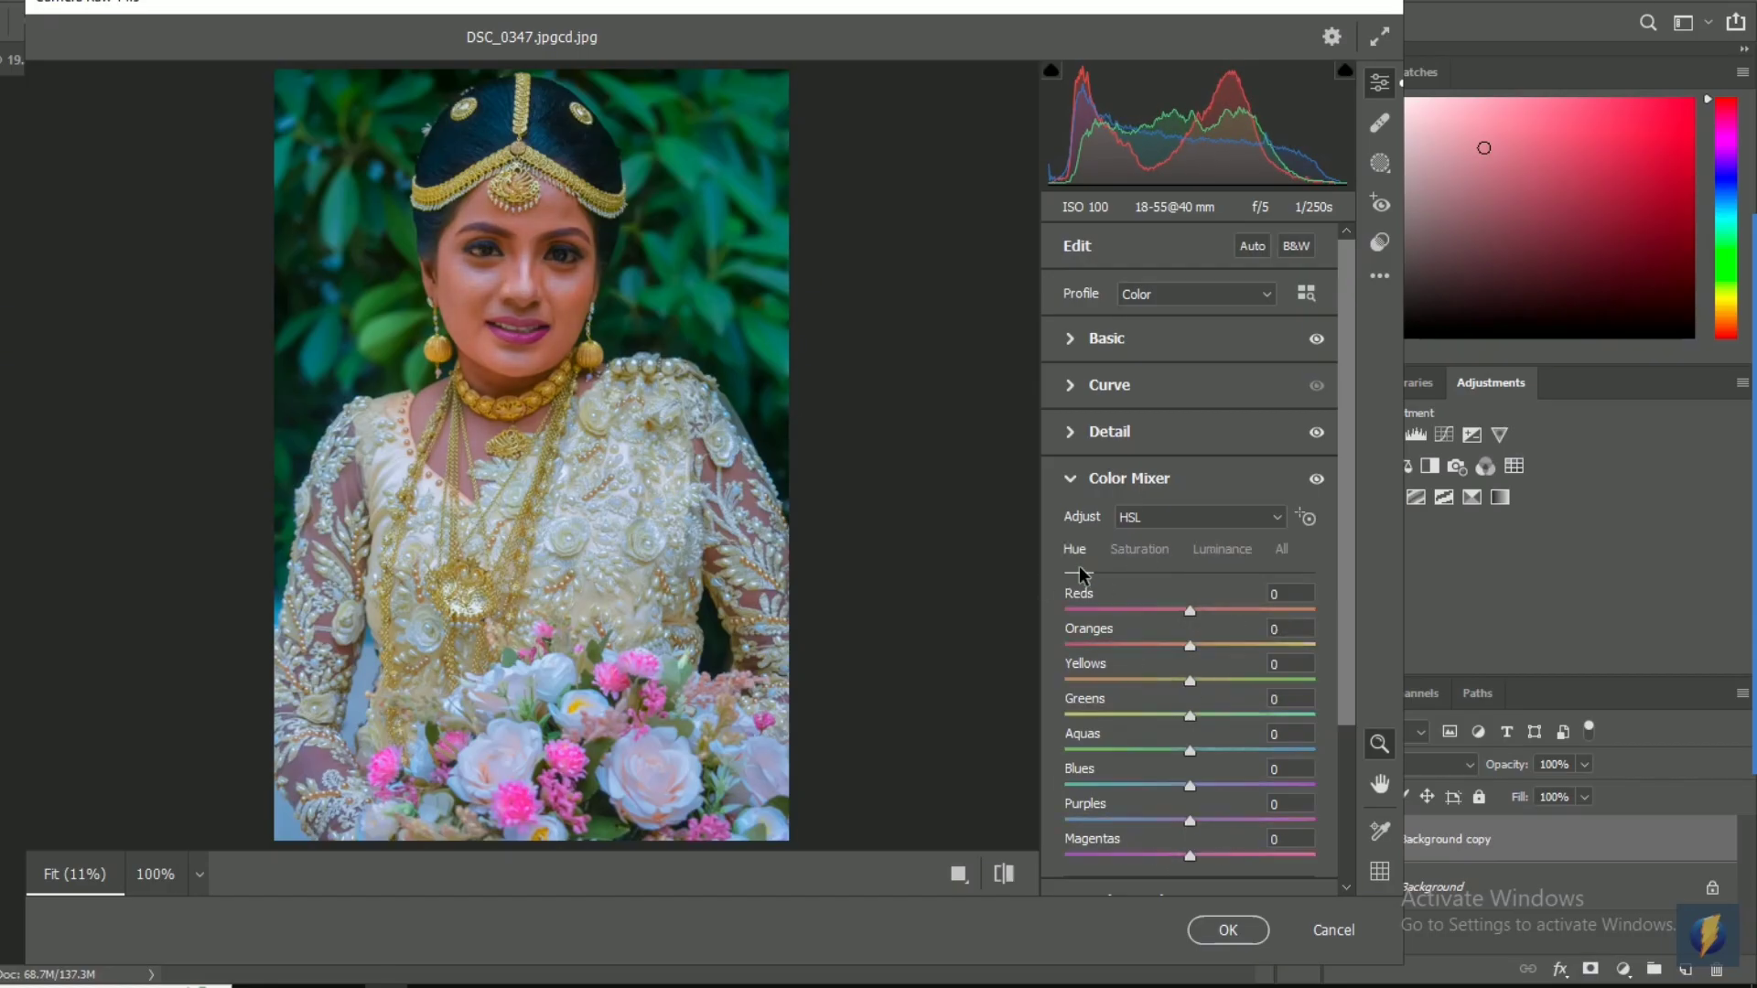
pyautogui.moveTo(1189, 680); pyautogui.dragTo(1183, 680)
# In Color Grading, tint the highlights slightly toward yellow-orange and set the midtones to hue 0 with saturation 2.
pyautogui.scroll(-3, 1138, 654)
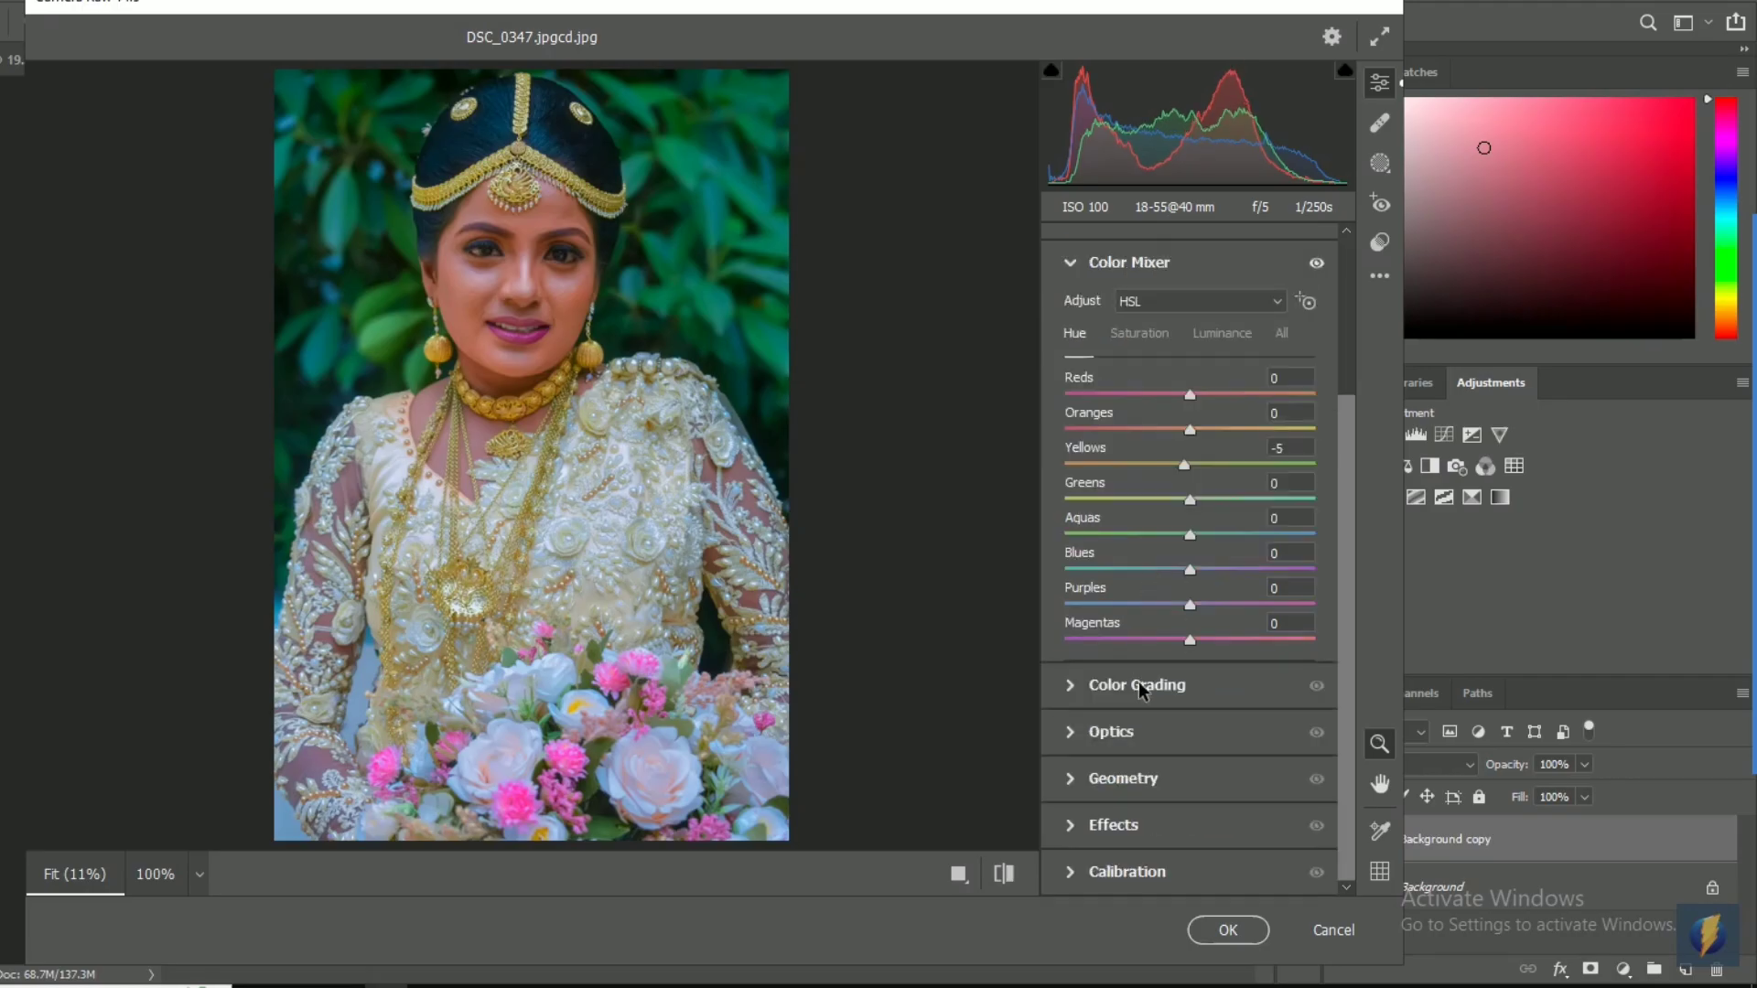
pyautogui.click(1139, 689)
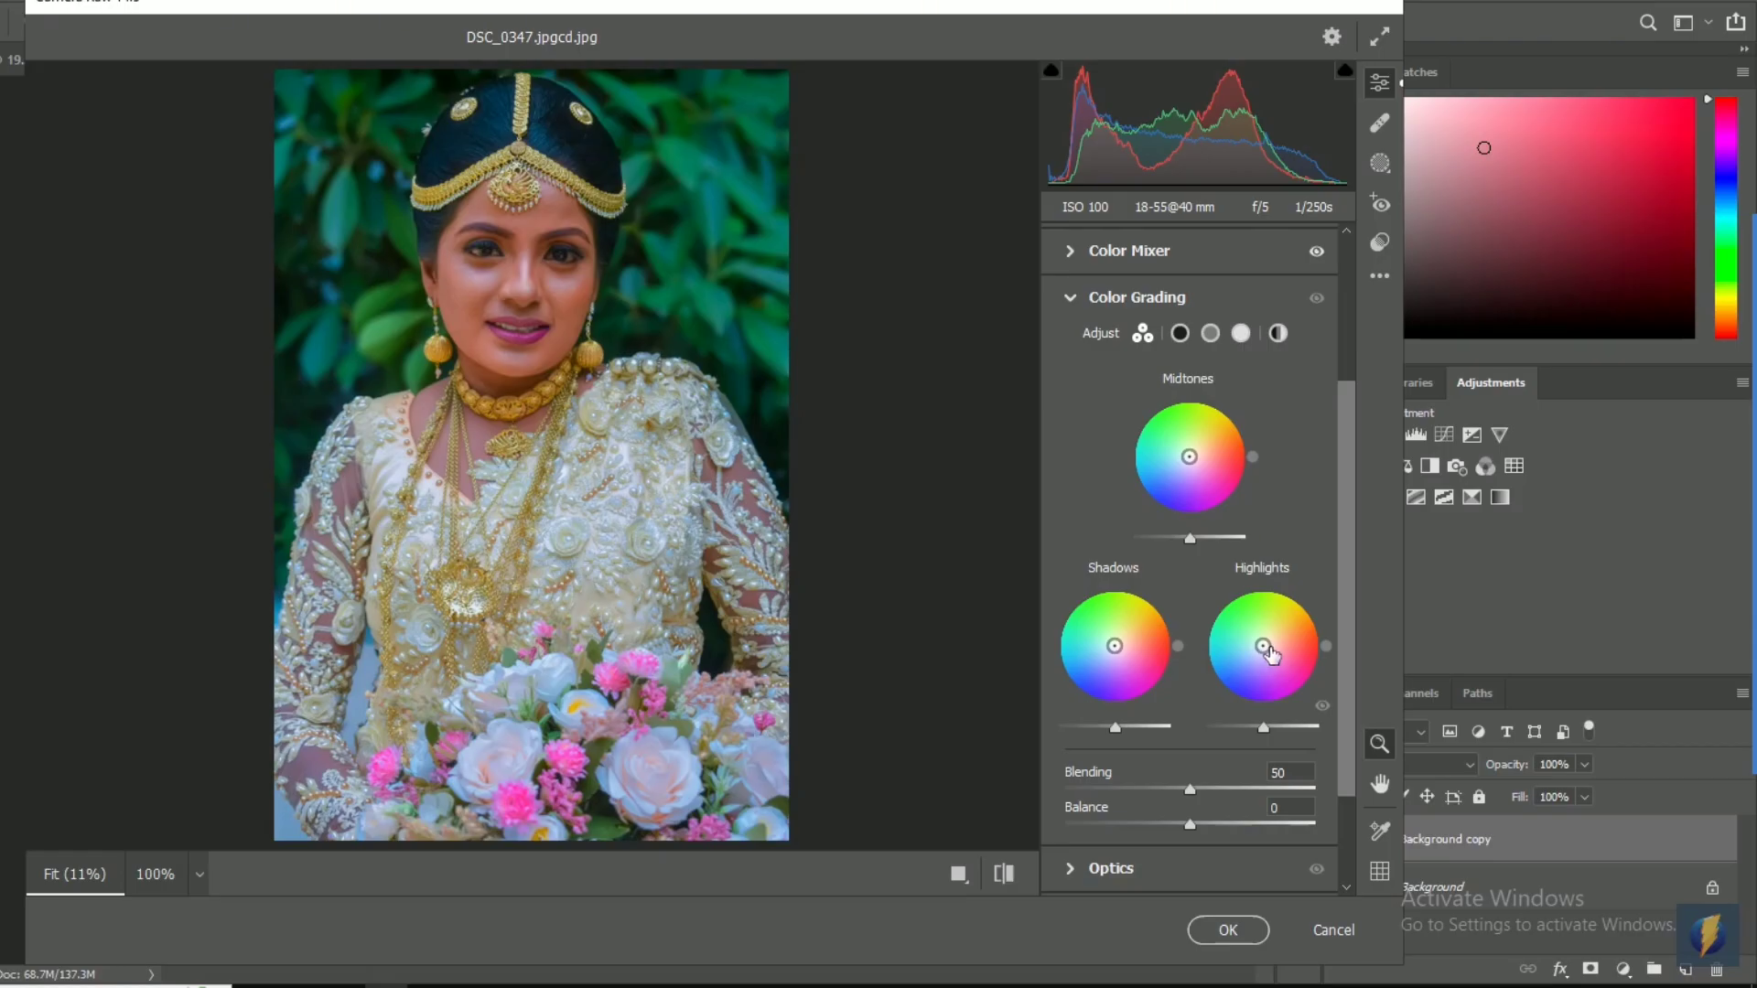
pyautogui.moveTo(1271, 653)
pyautogui.mouseDown()
pyautogui.moveTo(1238, 674)
pyautogui.moveTo(1223, 640)
pyautogui.moveTo(1257, 616)
pyautogui.moveTo(1281, 640)
pyautogui.moveTo(1305, 618)
pyautogui.moveTo(1210, 641)
pyautogui.moveTo(1267, 638)
pyautogui.moveTo(1246, 645)
pyautogui.moveTo(1274, 620)
pyautogui.moveTo(1267, 641)
pyautogui.mouseUp()
pyautogui.moveTo(1190, 456); pyautogui.dragTo(1189, 457)
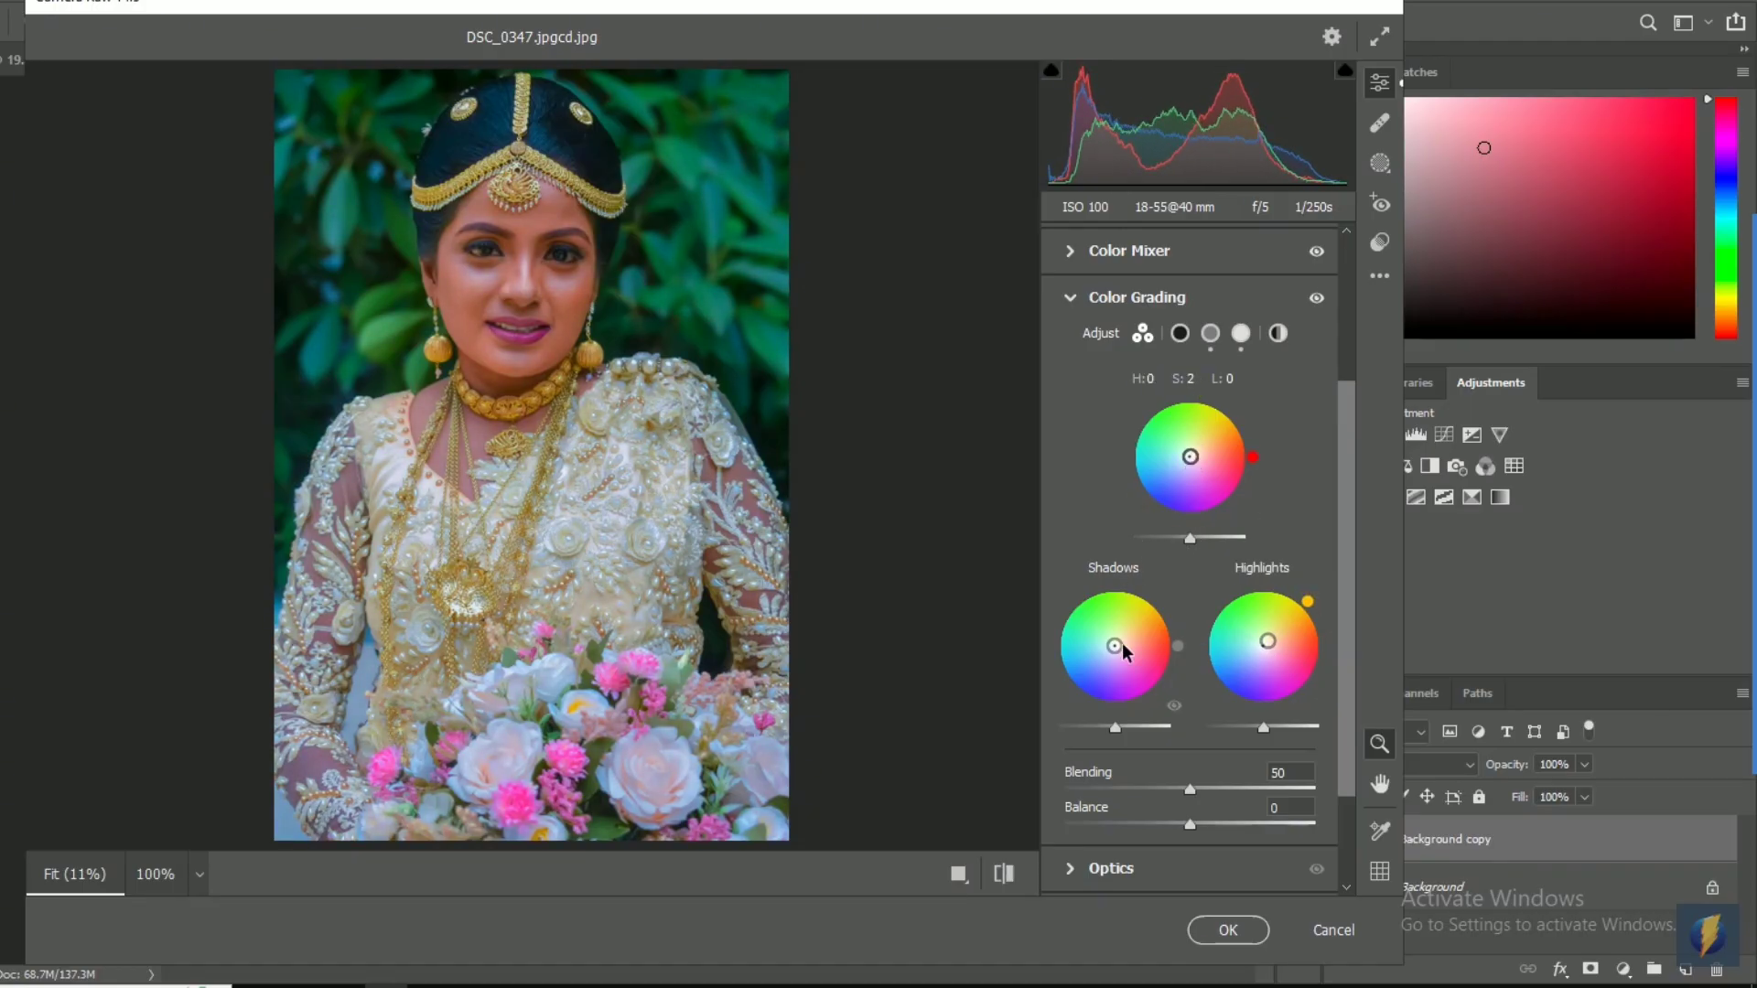
# Check the Optics and Geometry settings and apply the Camera Raw adjustments to the Background copy layer.
pyautogui.scroll(-2, 1159, 668)
pyautogui.click(1151, 731)
pyautogui.click(1142, 776)
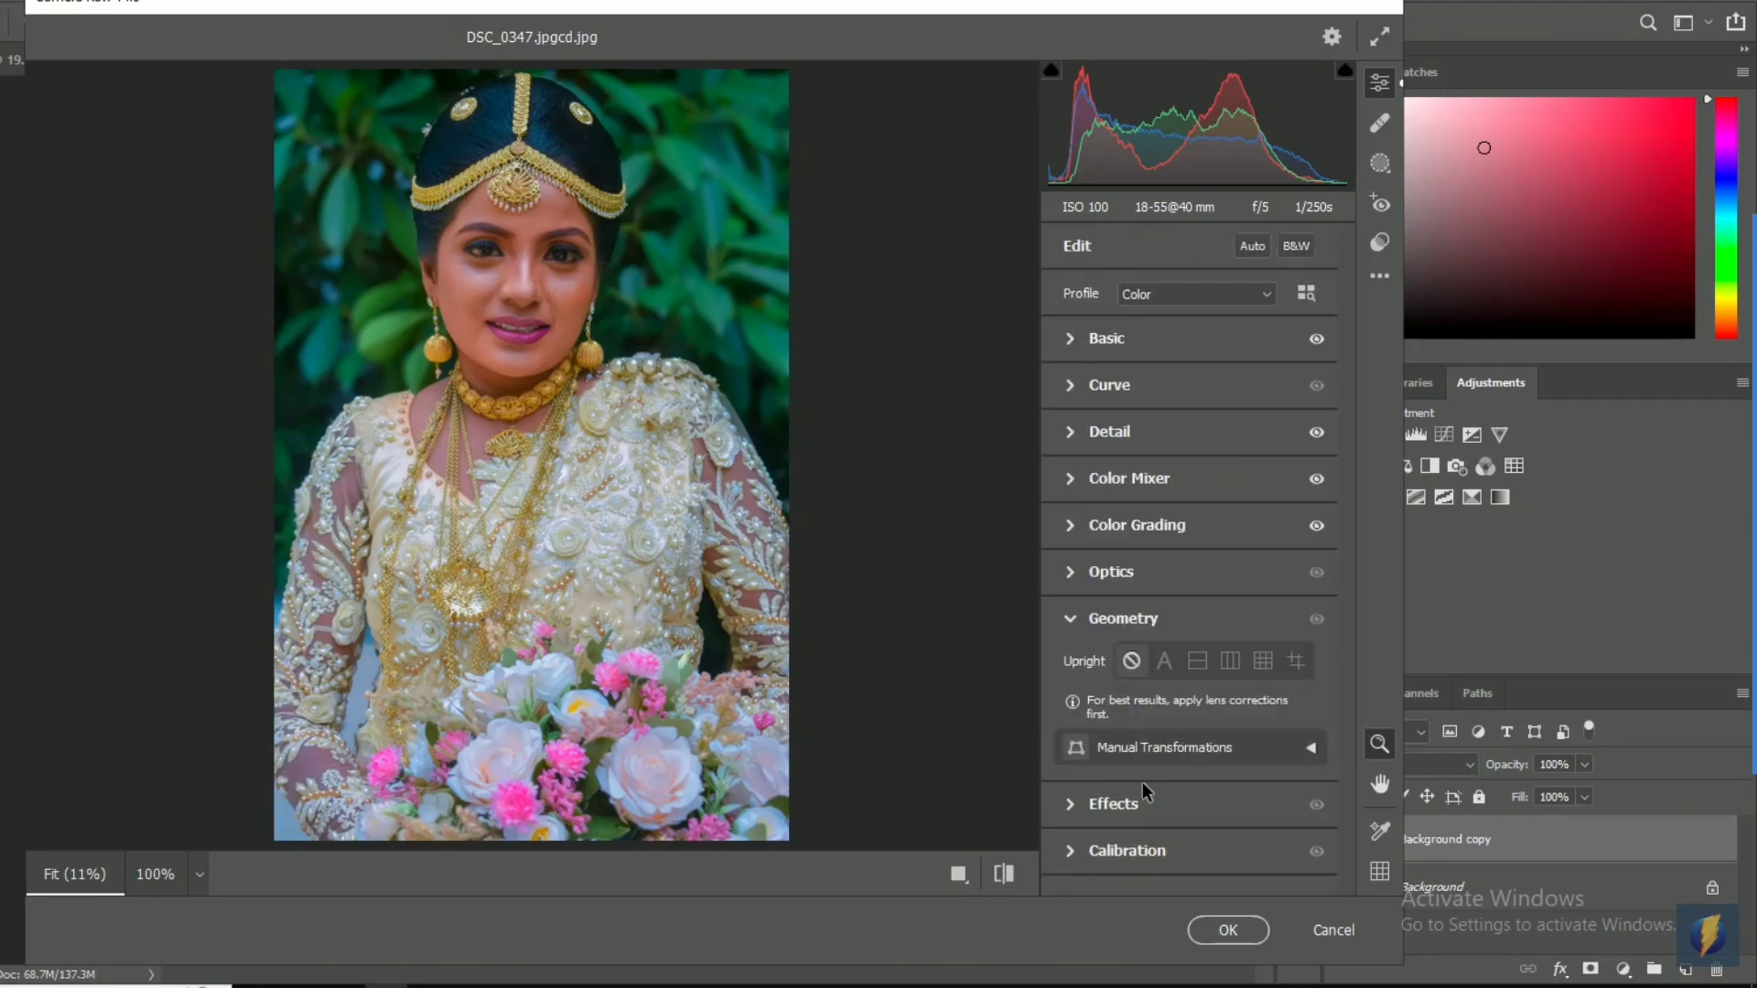
pyautogui.click(1200, 928)
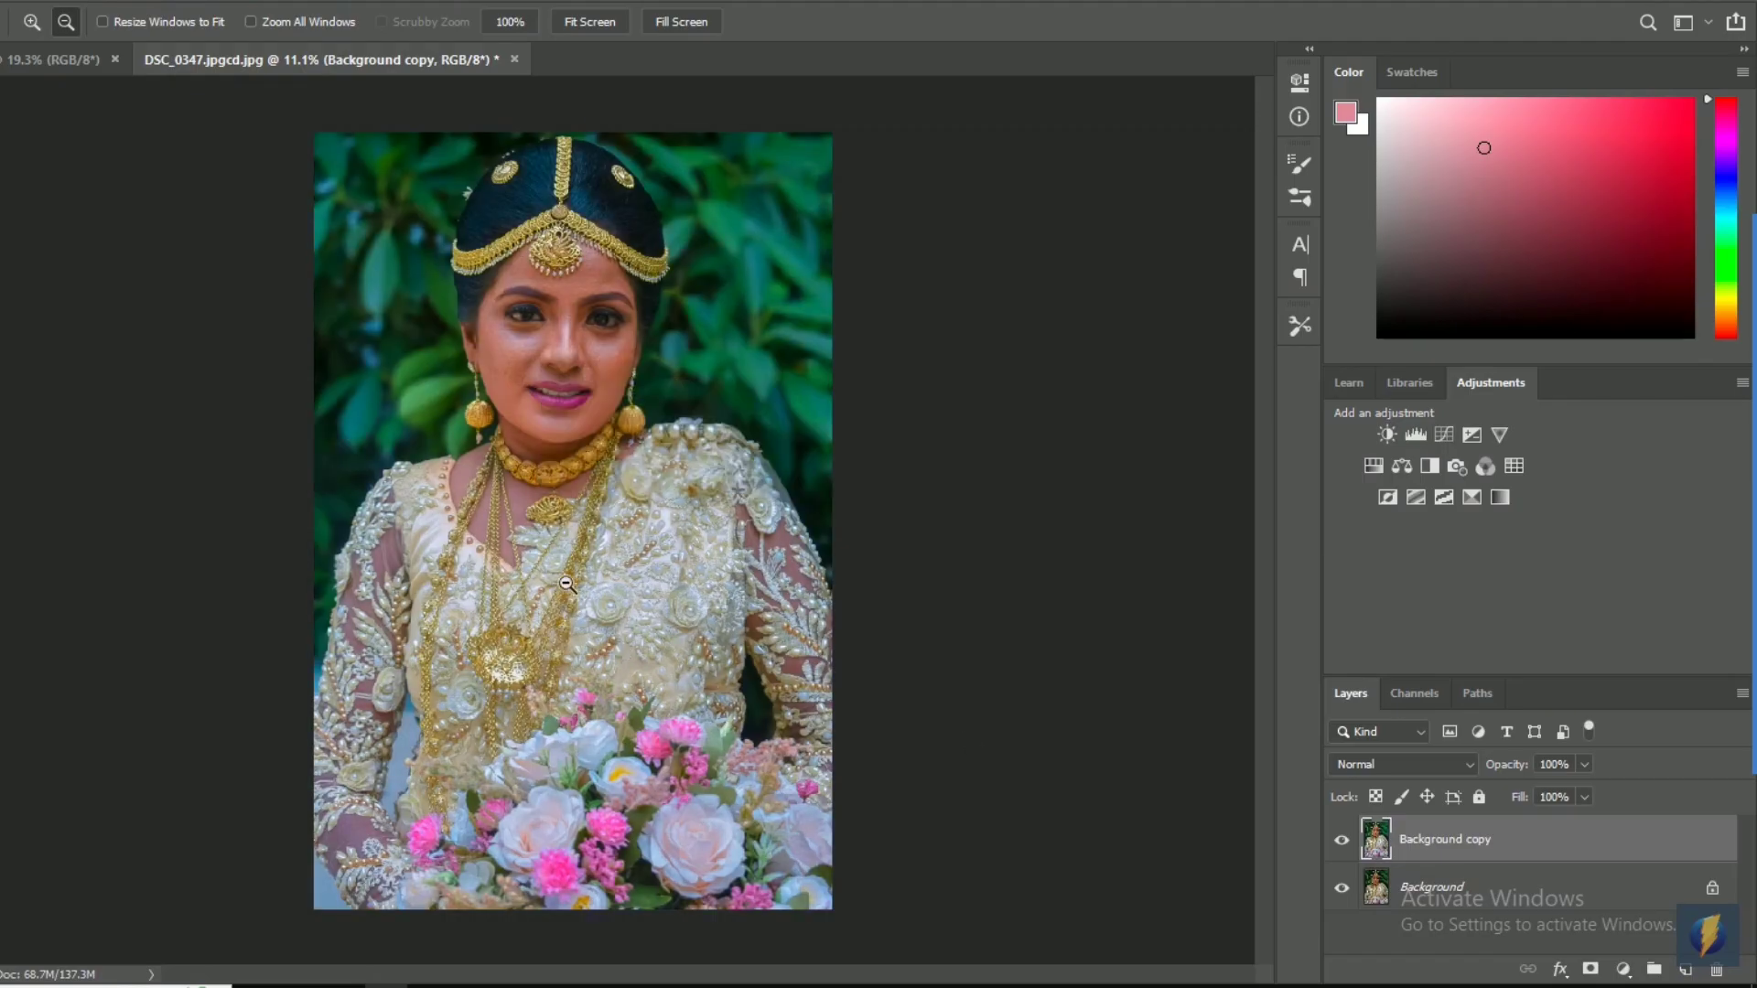
# Examine the graded portrait's face, jewellery and dress up close, and compare them with the overall picture.
pyautogui.scroll(2, 531, 363)
pyautogui.scroll(1, 530, 364)
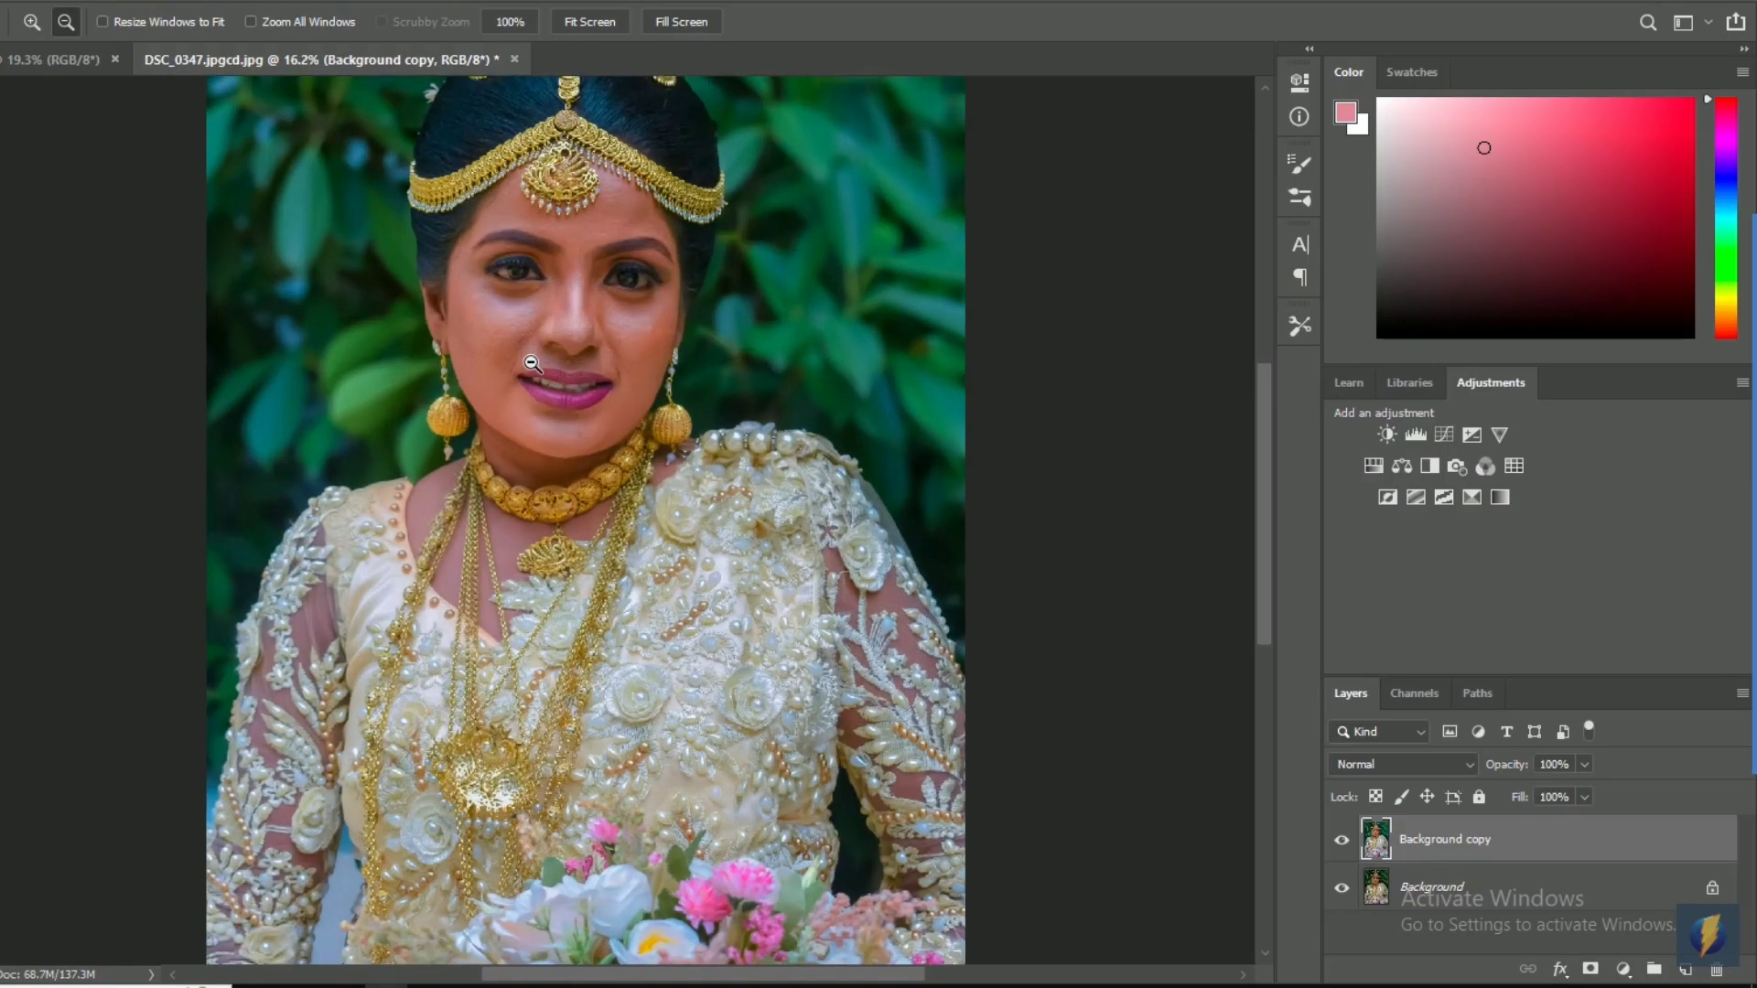
pyautogui.scroll(2, 530, 364)
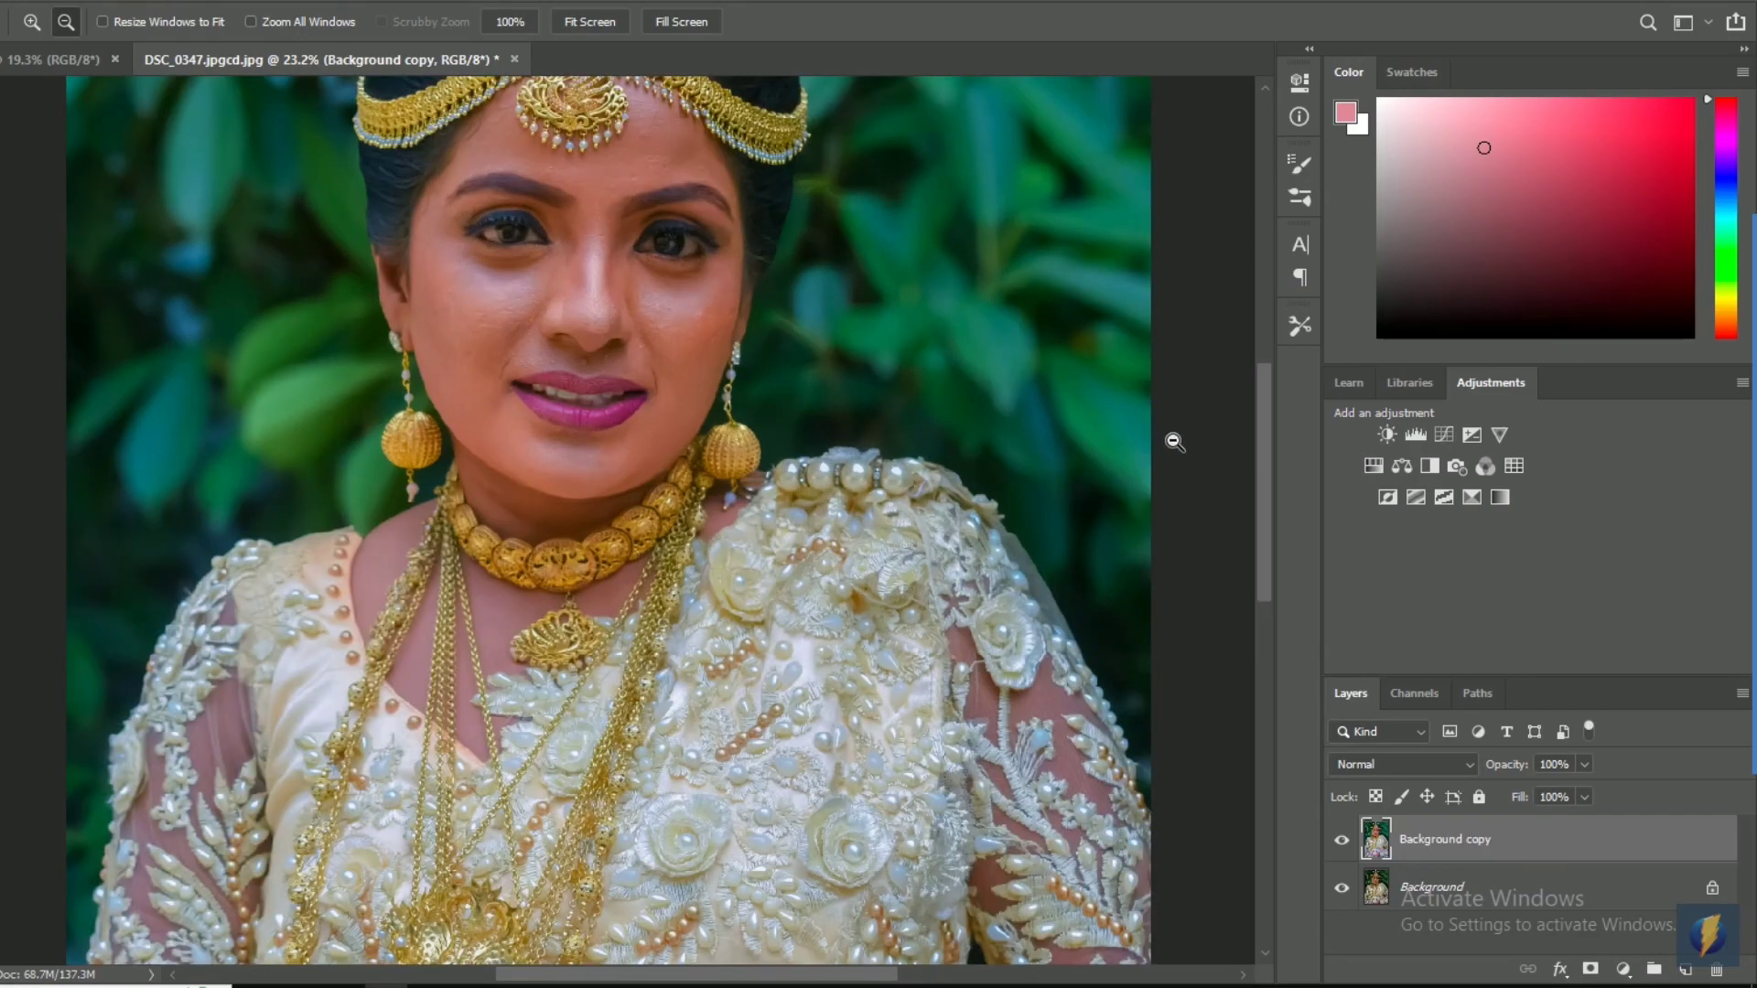
pyautogui.moveTo(1266, 507); pyautogui.dragTo(1259, 437)
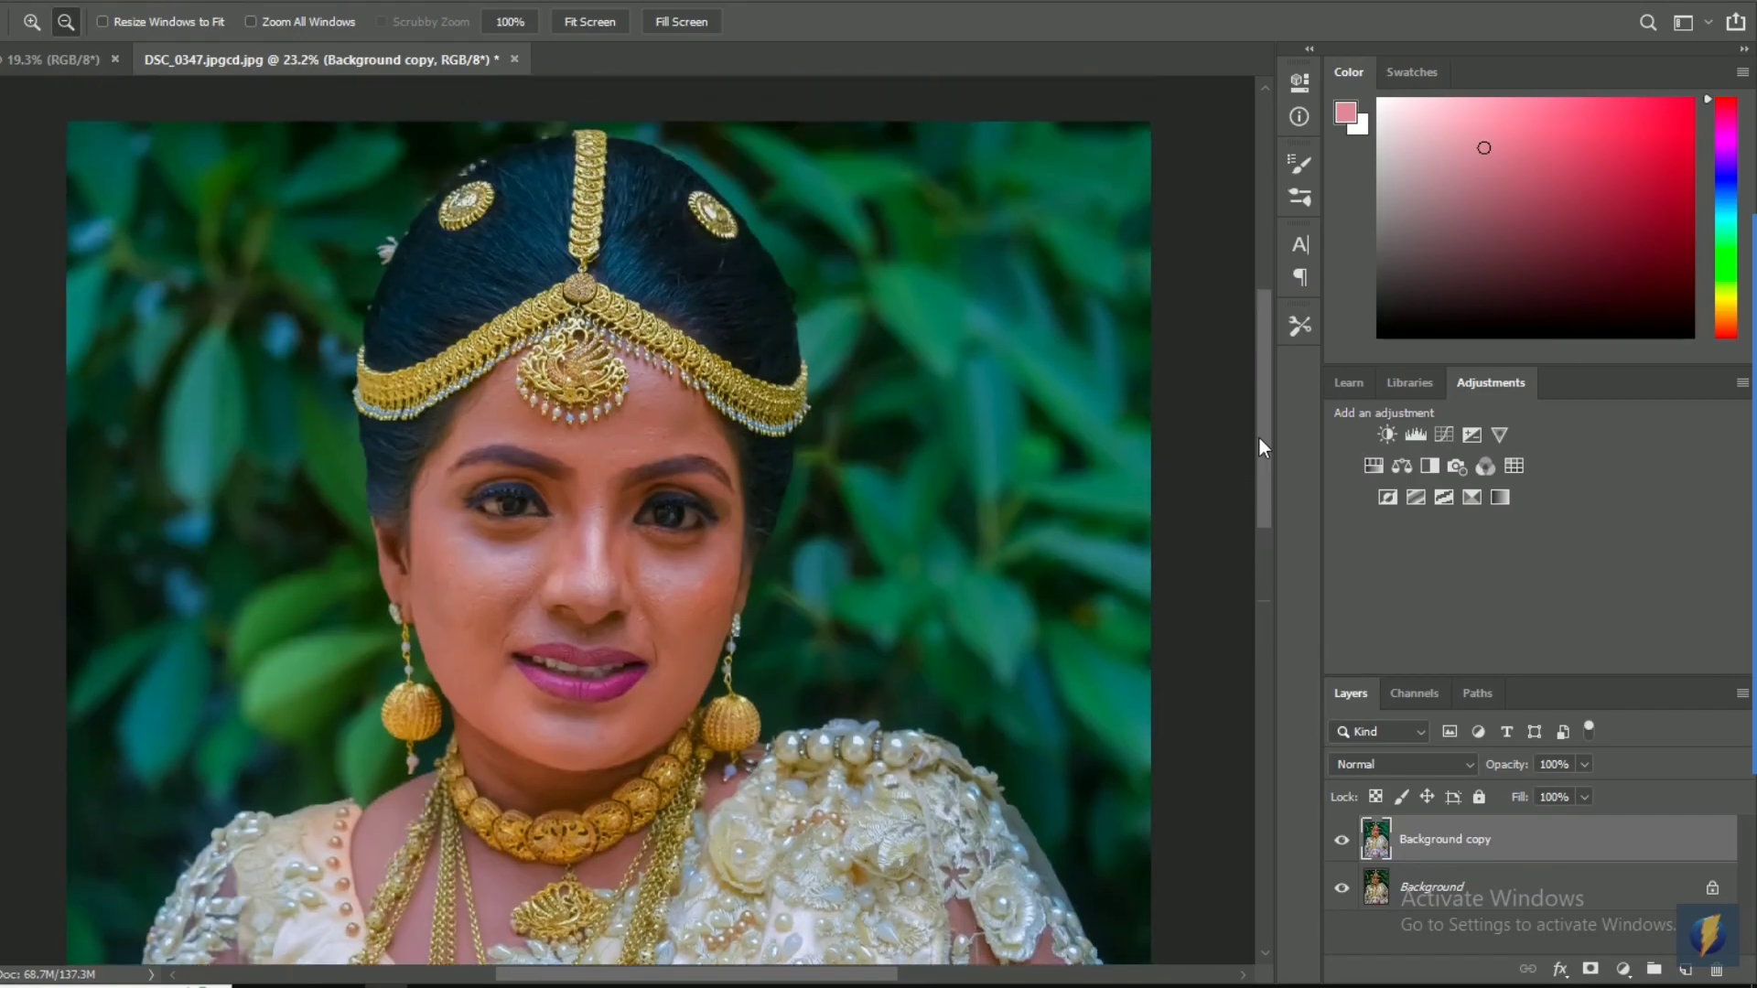
pyautogui.scroll(-2, 860, 460)
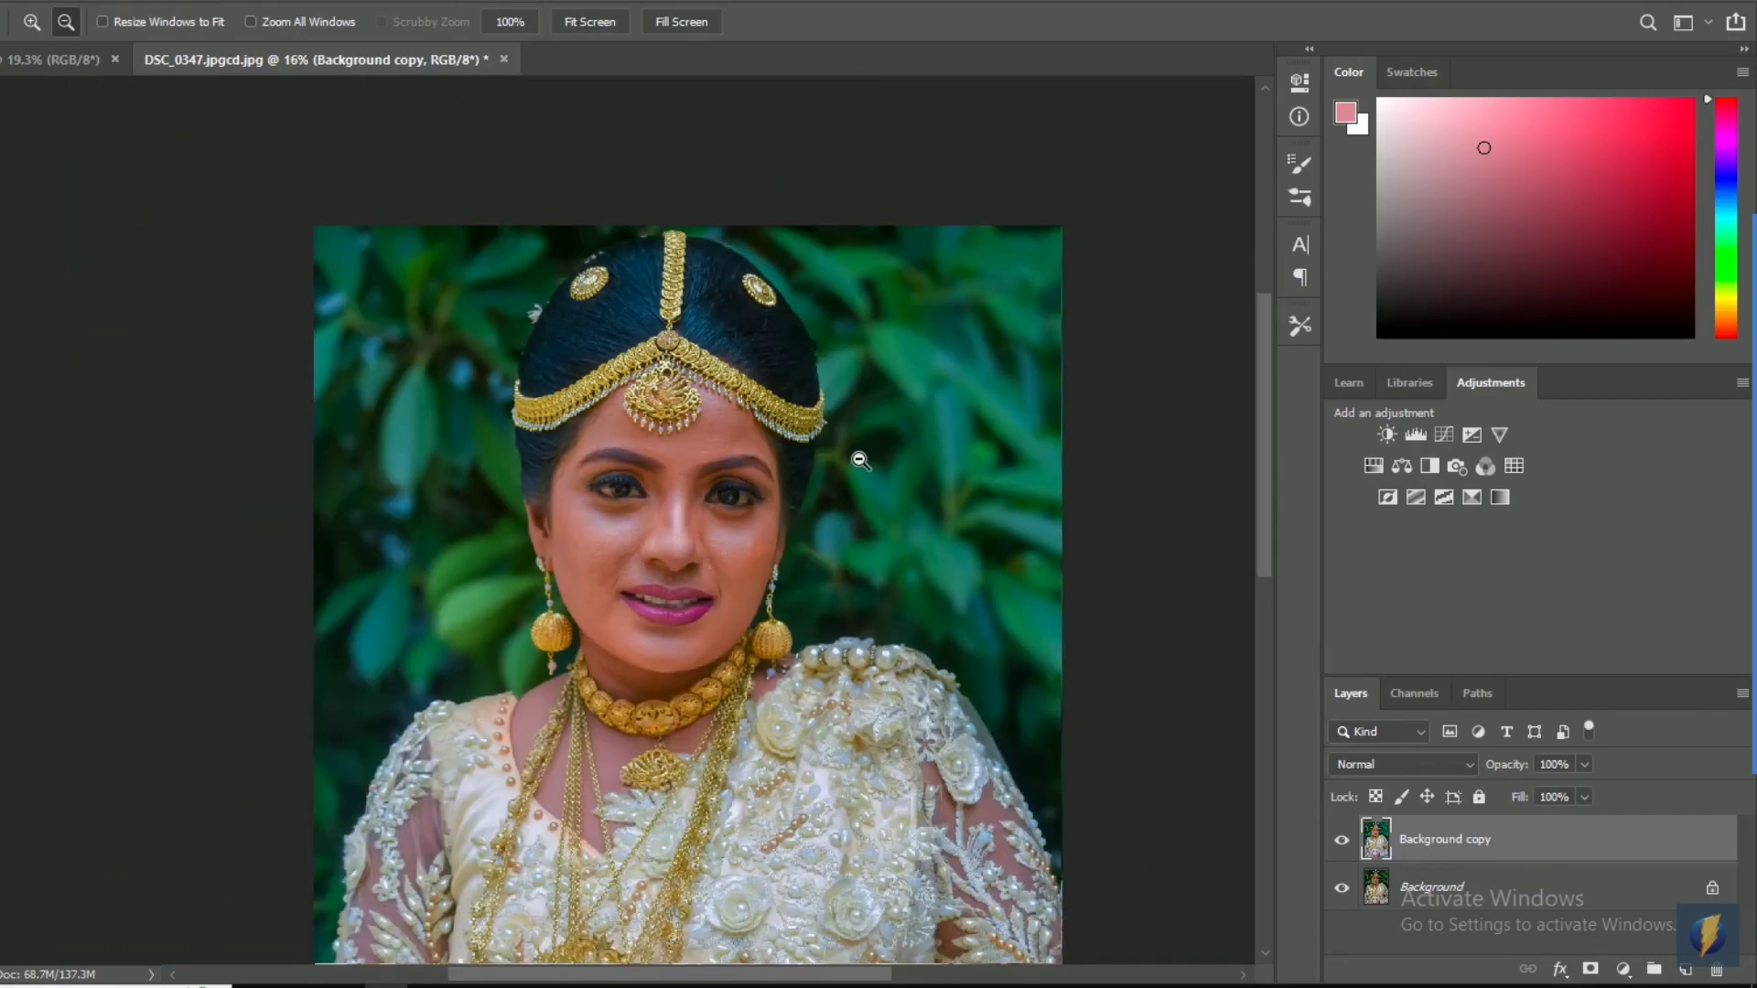
pyautogui.scroll(-1, 860, 460)
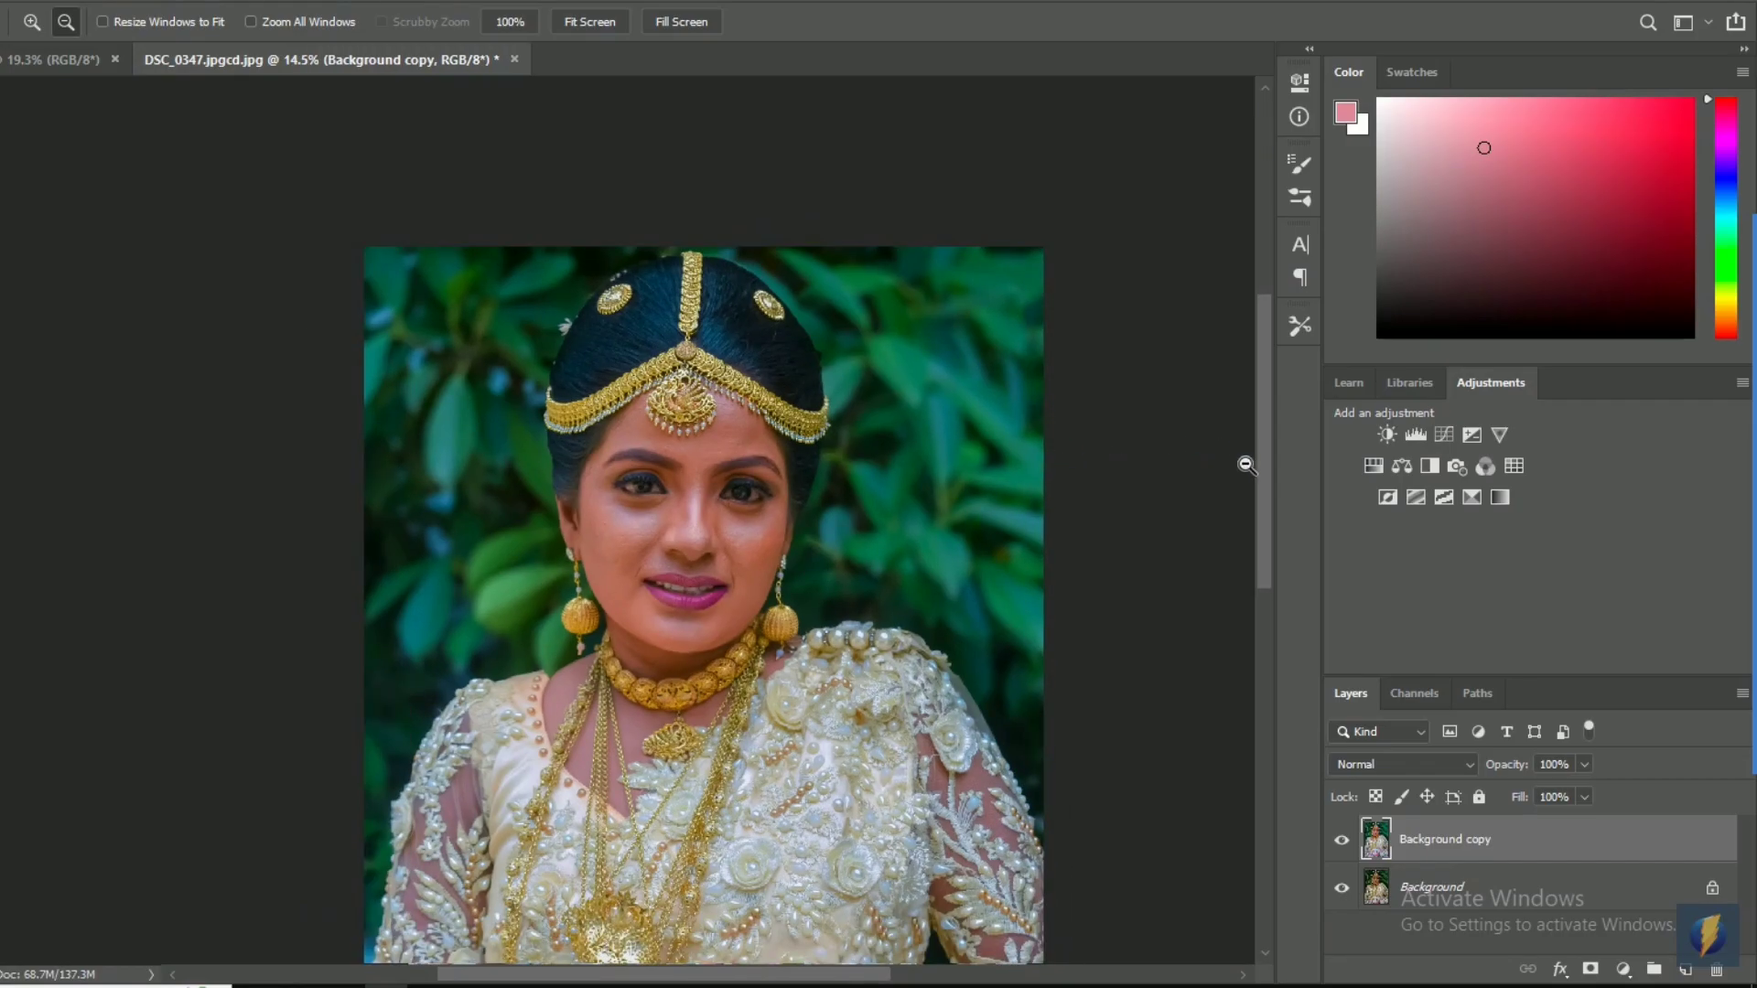
pyautogui.moveTo(1265, 497); pyautogui.dragTo(1282, 546)
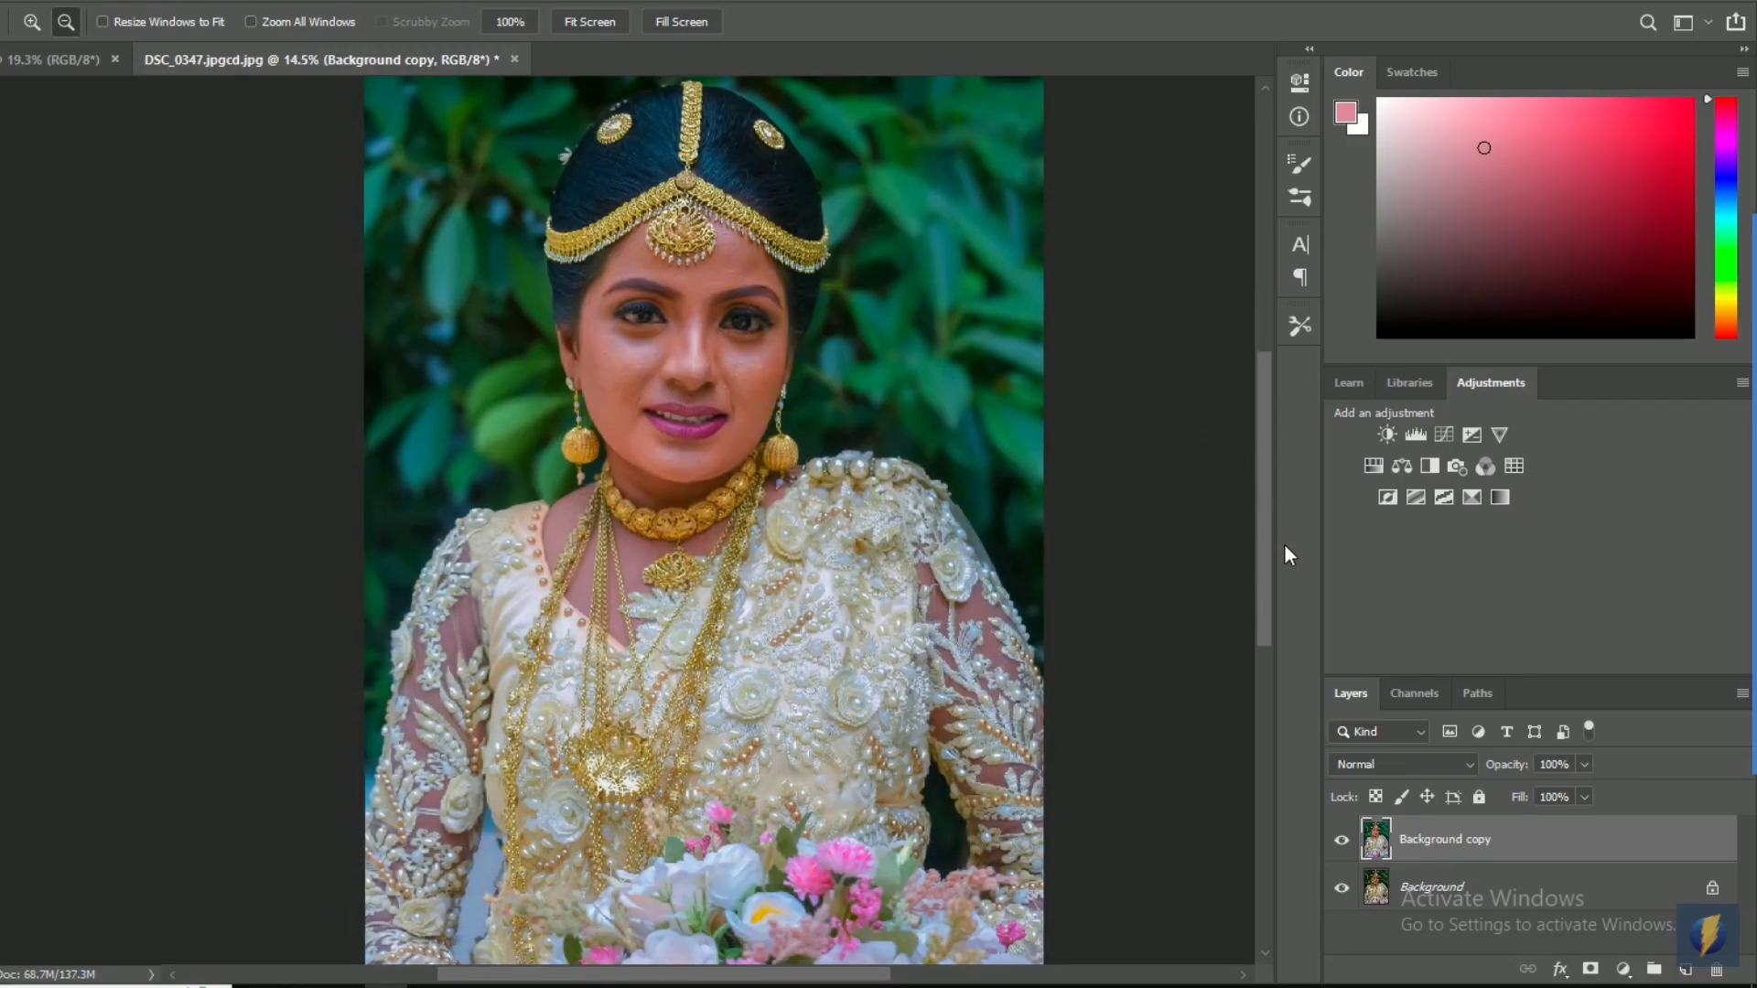